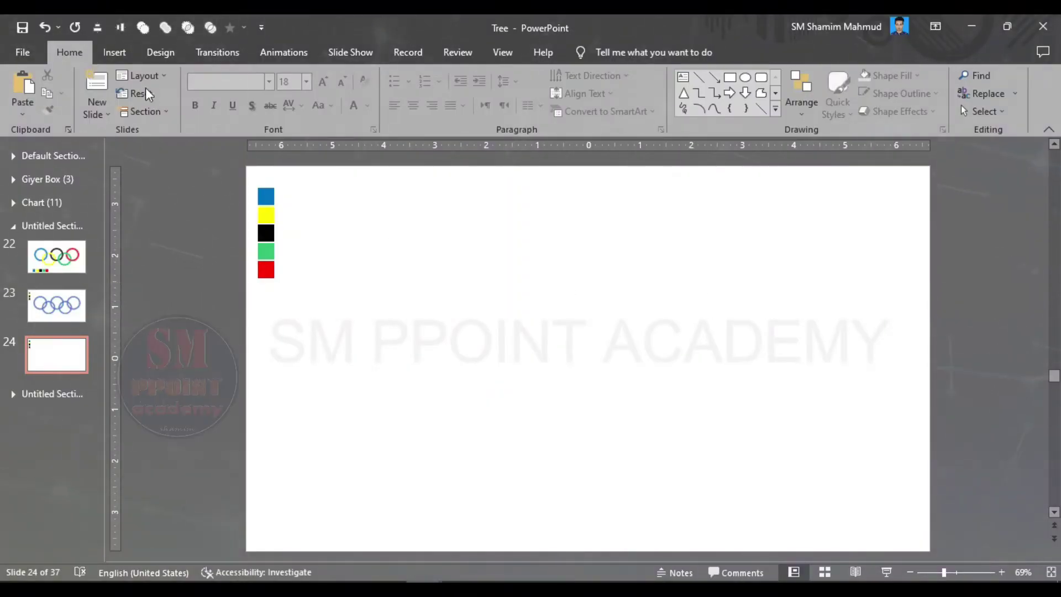
- Draw a 3.18-inch blue circle, move it up, and Ctrl+drag an overlapping copy to its right
{"action": "left_click", "coordinate": [114, 51]}
{"action": "left_click", "coordinate": [246, 100]}
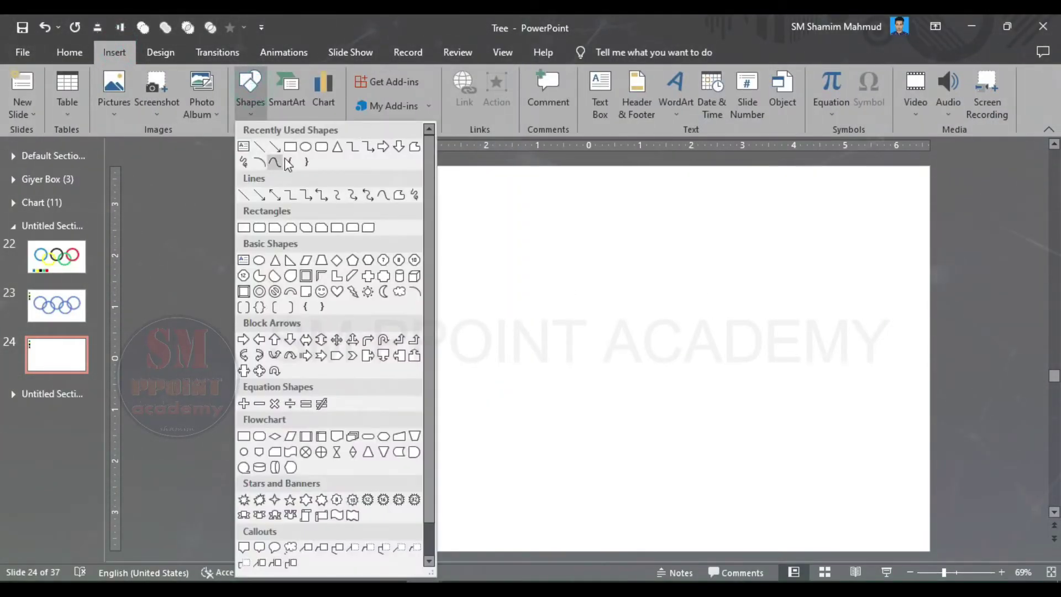
{"action": "left_click", "coordinate": [310, 149]}
{"action": "left_click", "coordinate": [375, 268]}
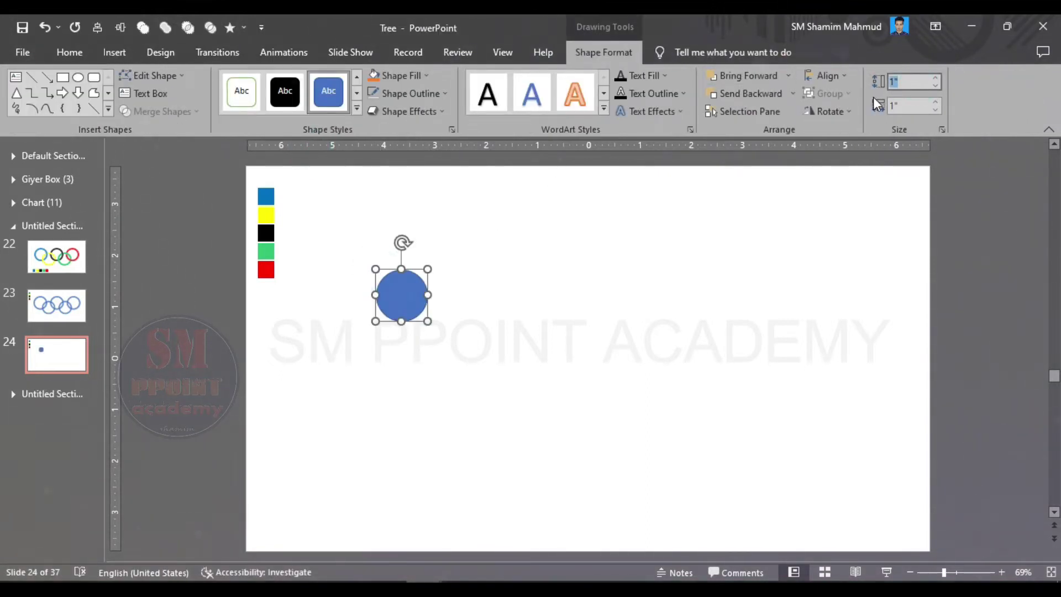
{"action": "type", "text": "3.1"}
{"action": "key", "text": "Tab"}
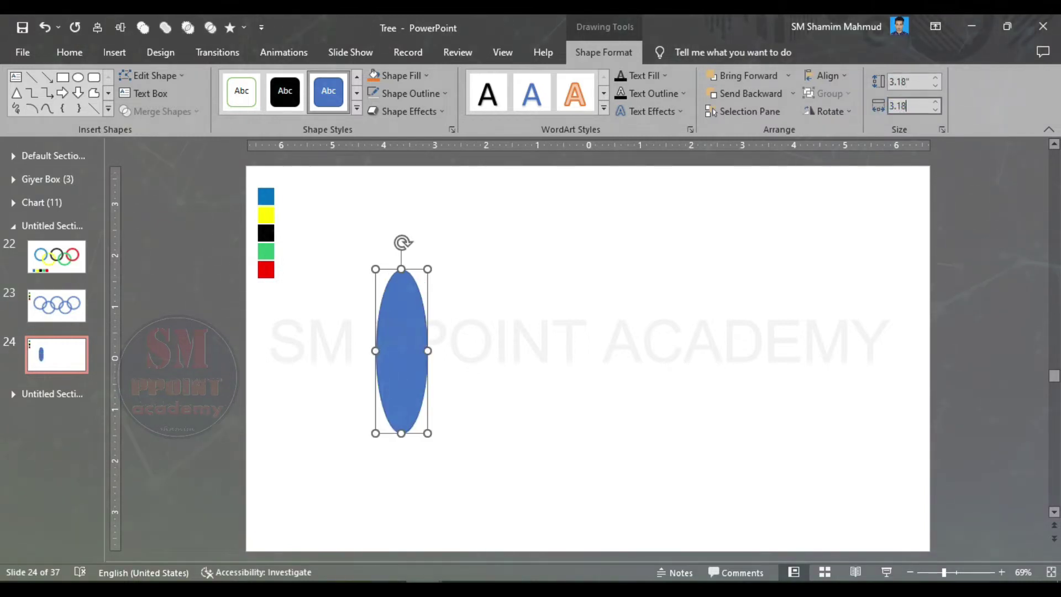
{"action": "key", "text": "Return"}
{"action": "left_click_drag", "start_coordinate": [482, 350], "coordinate": [513, 330]}
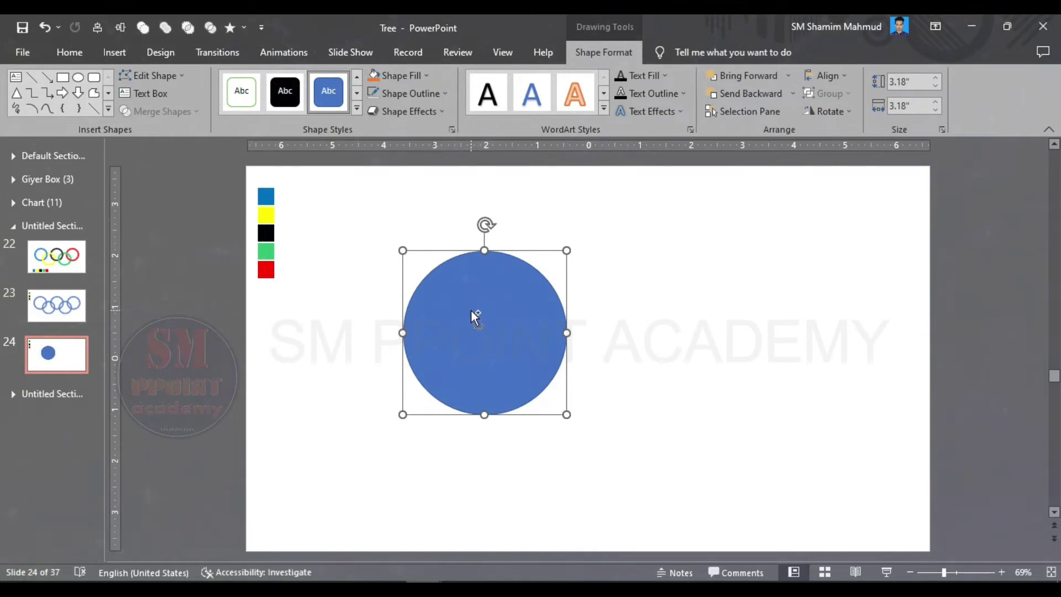
{"action": "left_click_drag", "start_coordinate": [474, 315], "coordinate": [566, 323]}
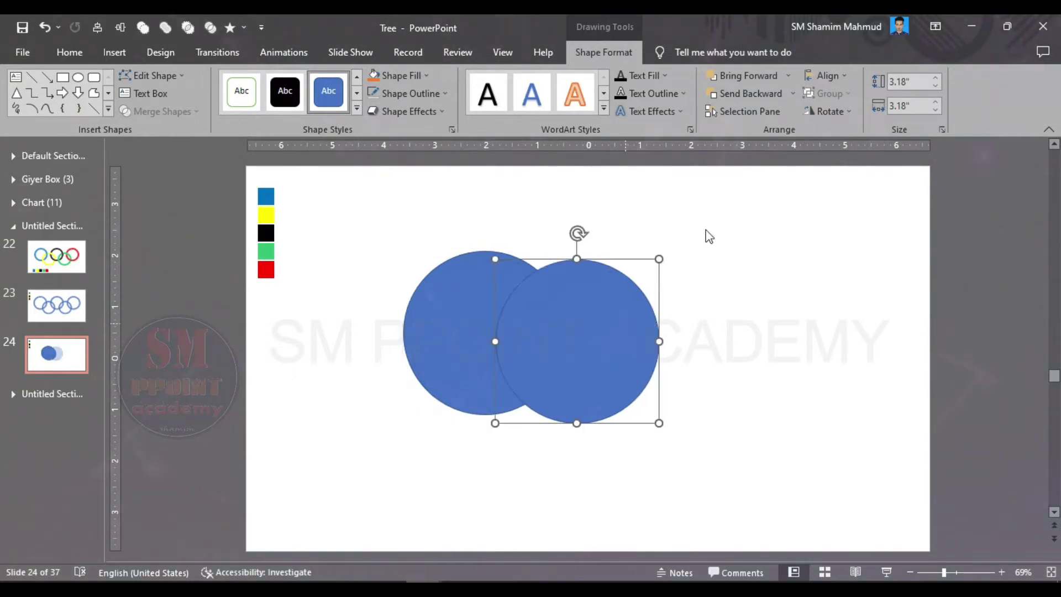
- Resize the right-hand circle to 2.4 by 2.4 inches and add the large circle to the selection
{"action": "left_click", "coordinate": [908, 86]}
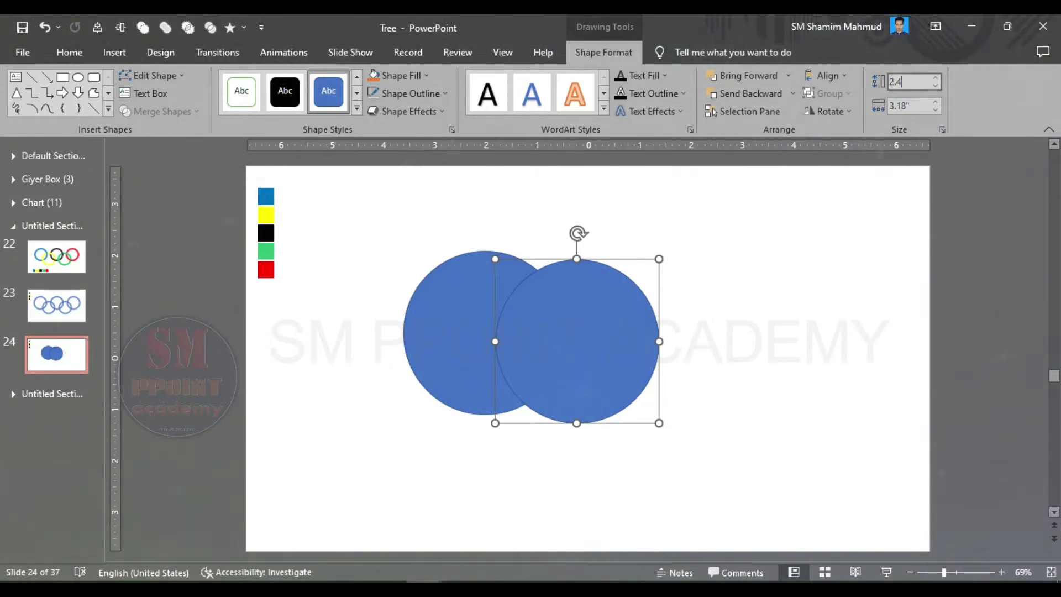
{"action": "key", "text": "Tab"}
{"action": "type", "text": "2.4"}
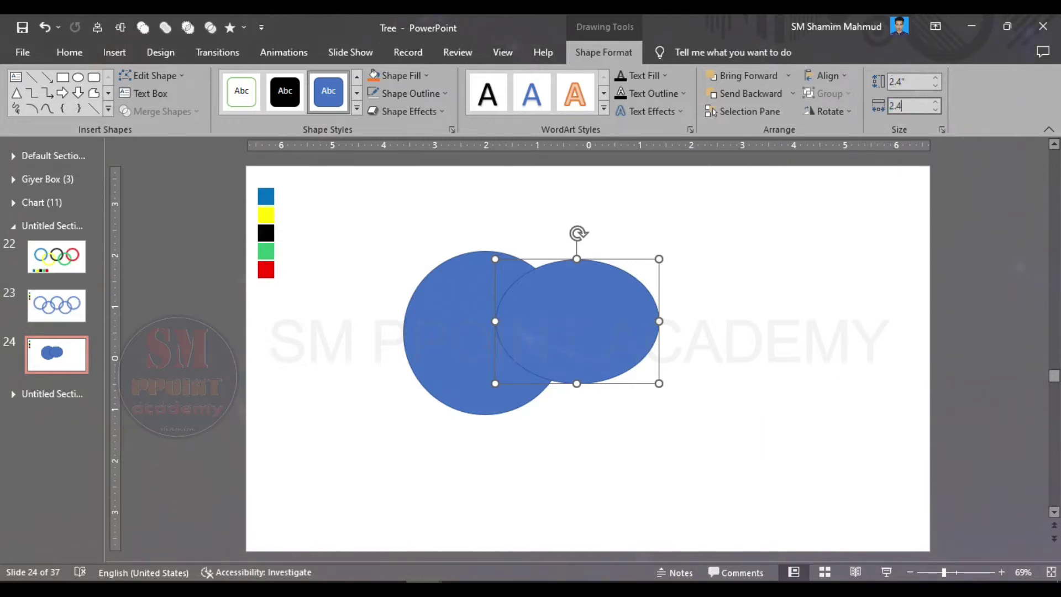
{"action": "key", "text": "Return"}
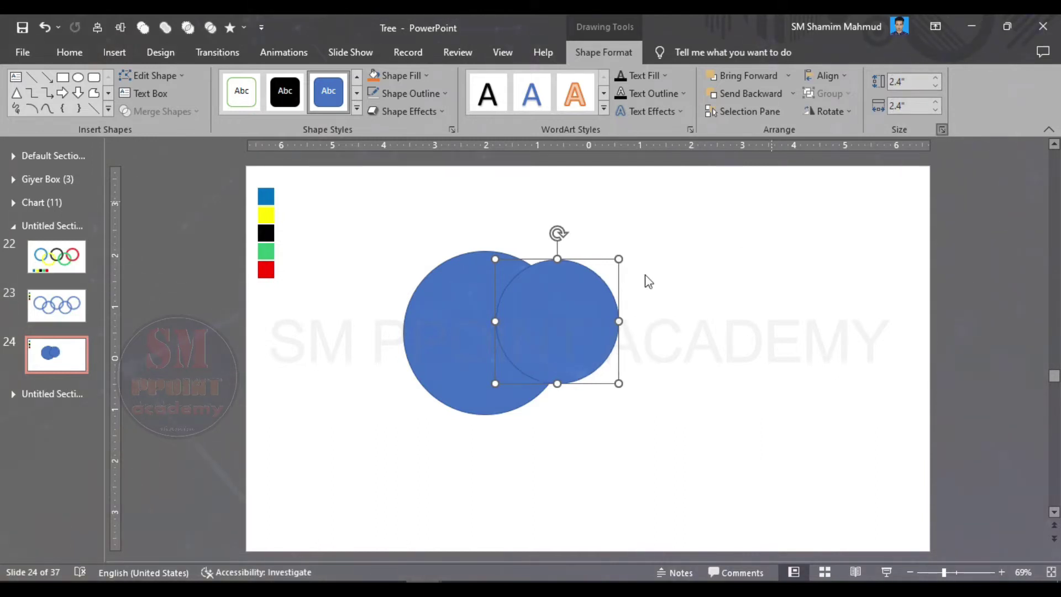
{"action": "left_click", "coordinate": [459, 330], "text": "shift"}
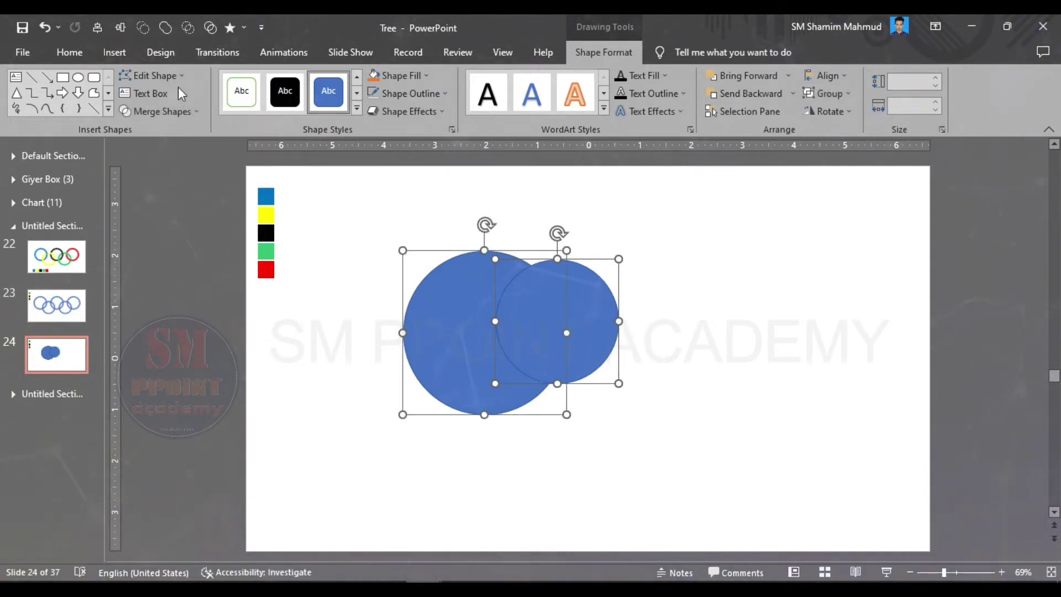
- Align the two circles by center and middle so they are concentric
{"action": "left_click", "coordinate": [841, 76]}
{"action": "left_click", "coordinate": [834, 112]}
{"action": "left_click", "coordinate": [831, 75]}
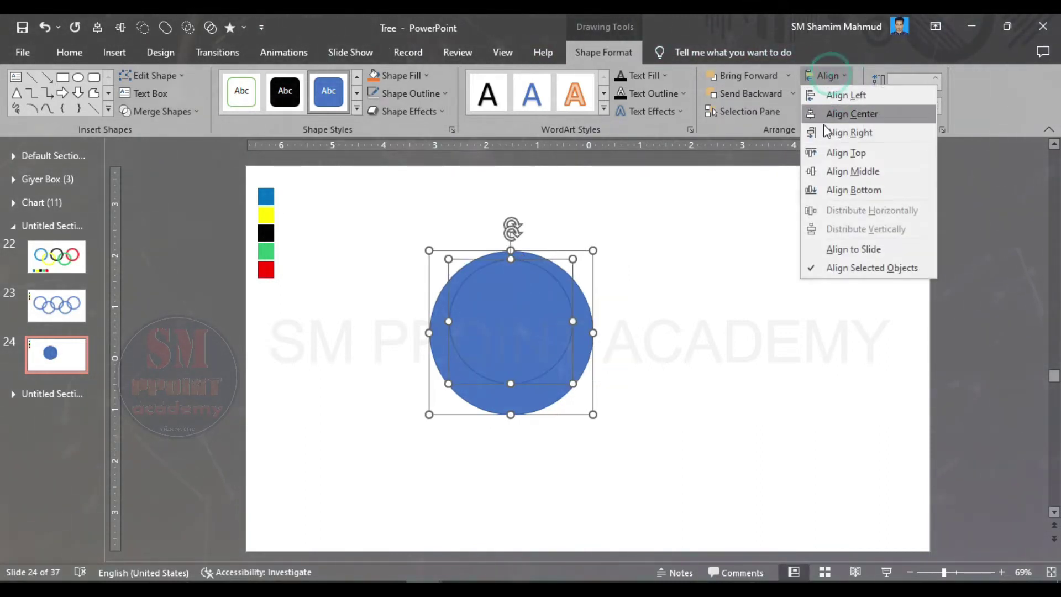
{"action": "left_click", "coordinate": [824, 171]}
- Select both circles, move them left, and combine them into one ring with Merge Shapes
{"action": "left_click", "coordinate": [691, 329]}
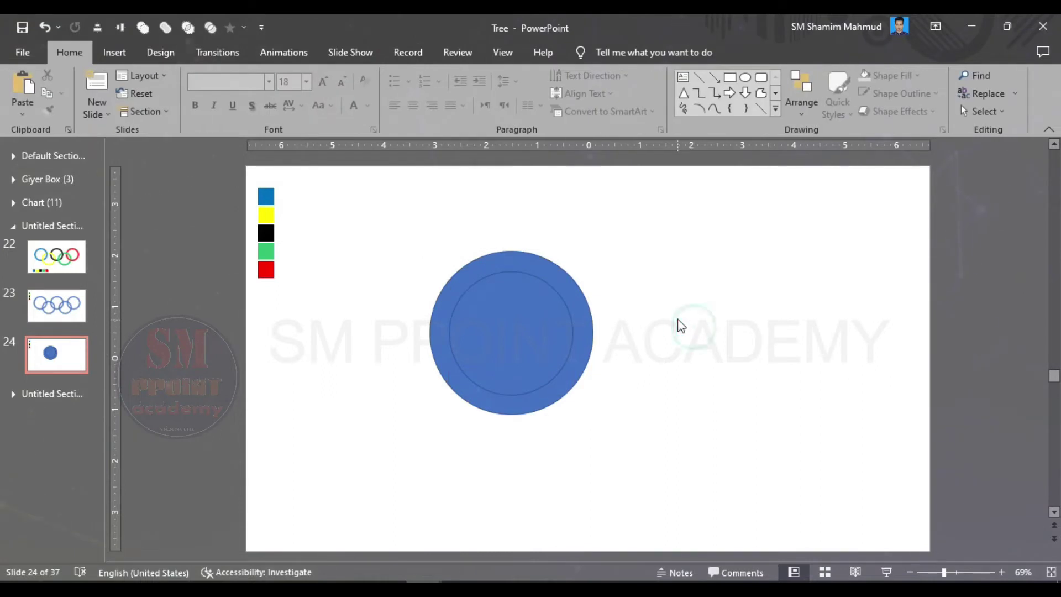
{"action": "left_click_drag", "start_coordinate": [373, 226], "coordinate": [617, 448]}
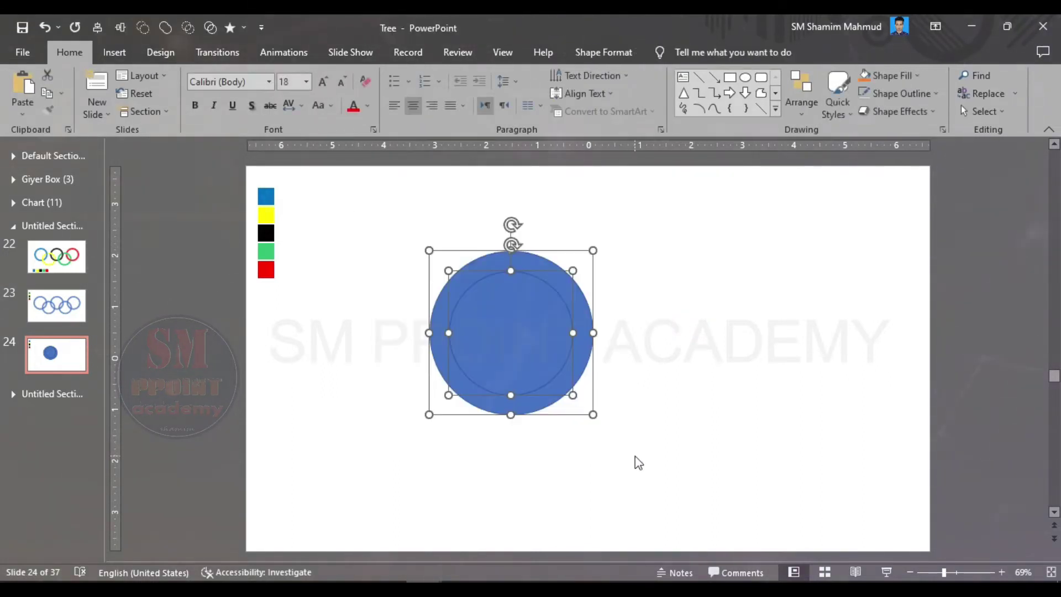
{"action": "left_click_drag", "start_coordinate": [533, 348], "coordinate": [449, 359]}
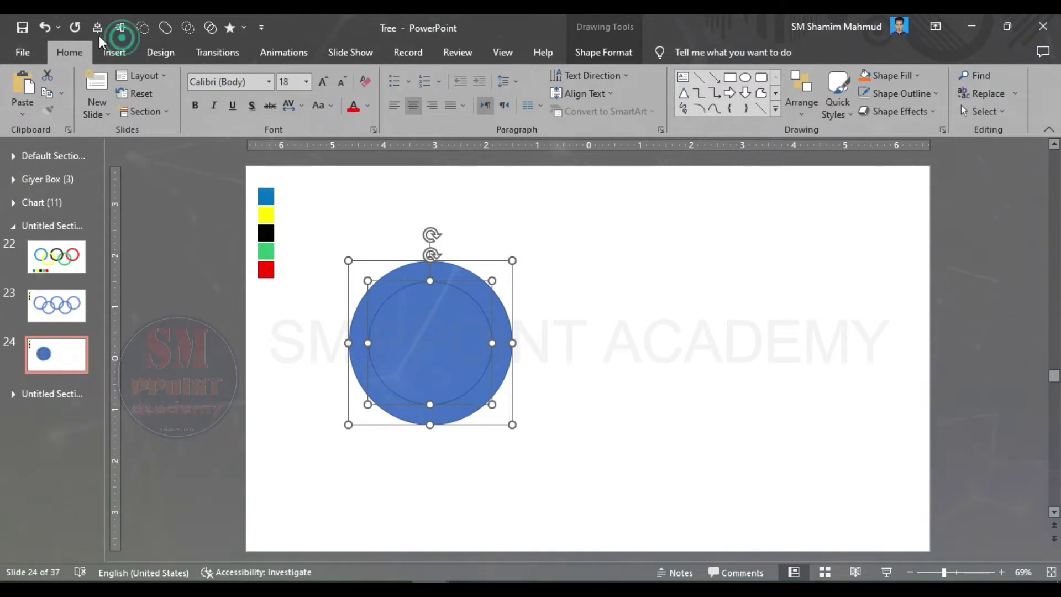
{"action": "left_click", "coordinate": [605, 52]}
{"action": "left_click", "coordinate": [176, 114]}
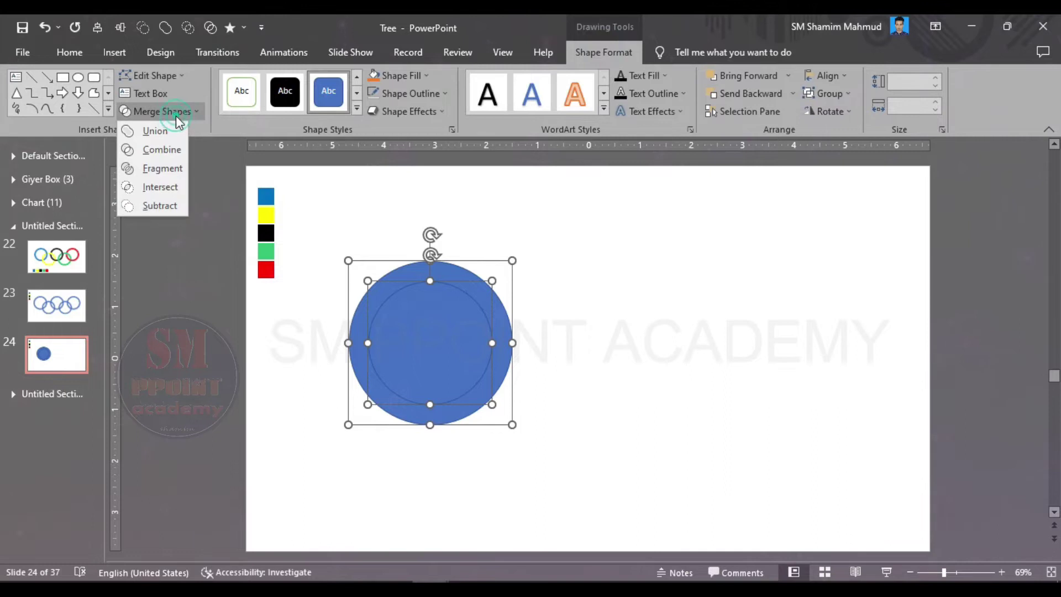
{"action": "left_click", "coordinate": [157, 150]}
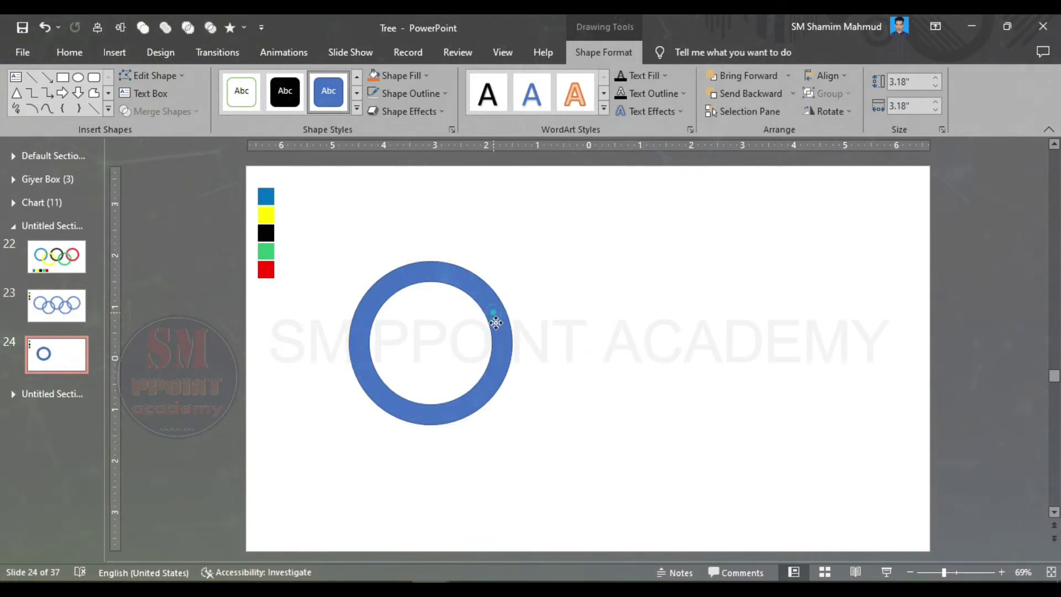
- Duplicate the ring with Ctrl+D to form a row of three overlapping rings
{"action": "left_click_drag", "start_coordinate": [496, 322], "coordinate": [477, 353]}
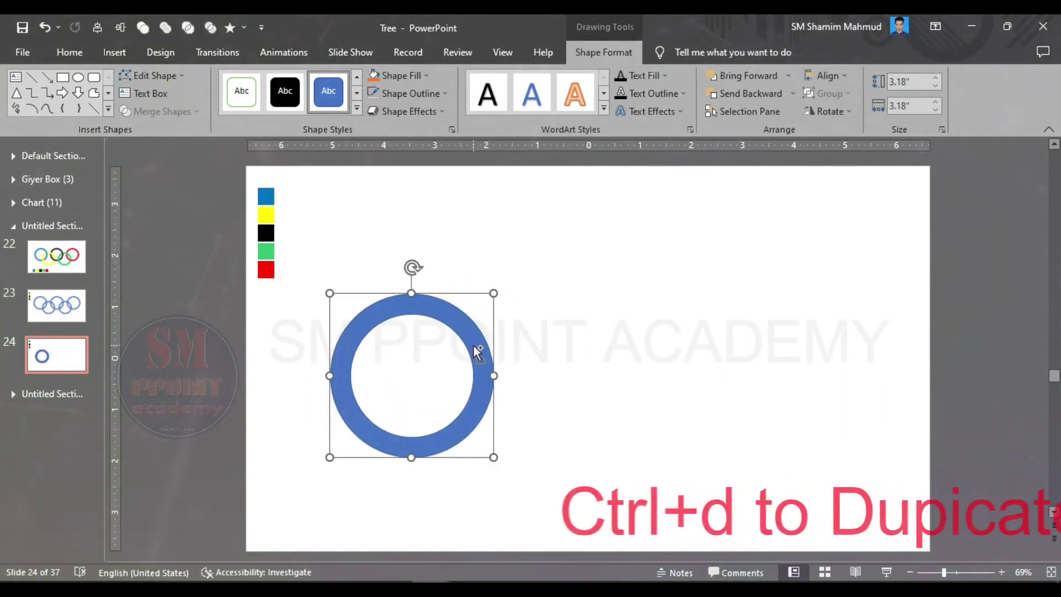
{"action": "key", "text": "ctrl+d"}
{"action": "left_click_drag", "start_coordinate": [486, 356], "coordinate": [558, 342]}
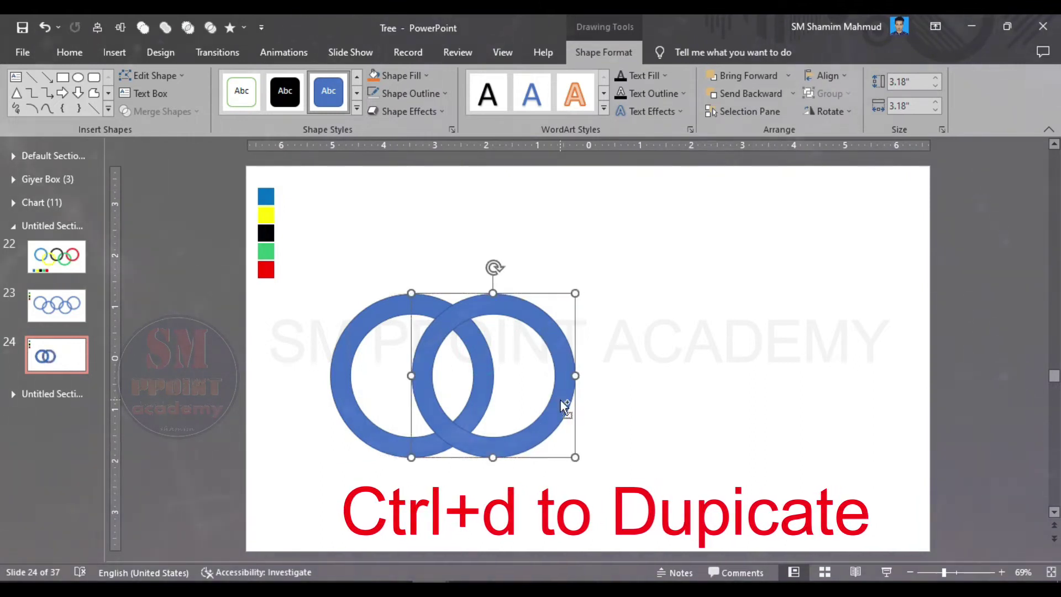
{"action": "key", "text": "ctrl+d"}
{"action": "left_click_drag", "start_coordinate": [638, 355], "coordinate": [652, 353]}
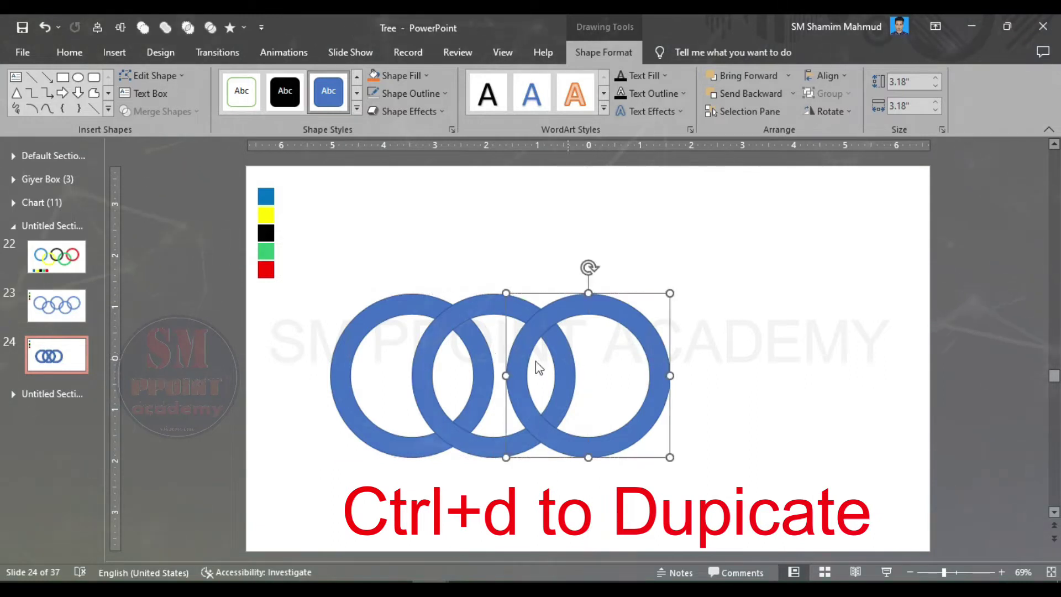
{"action": "left_click_drag", "start_coordinate": [480, 358], "coordinate": [474, 364]}
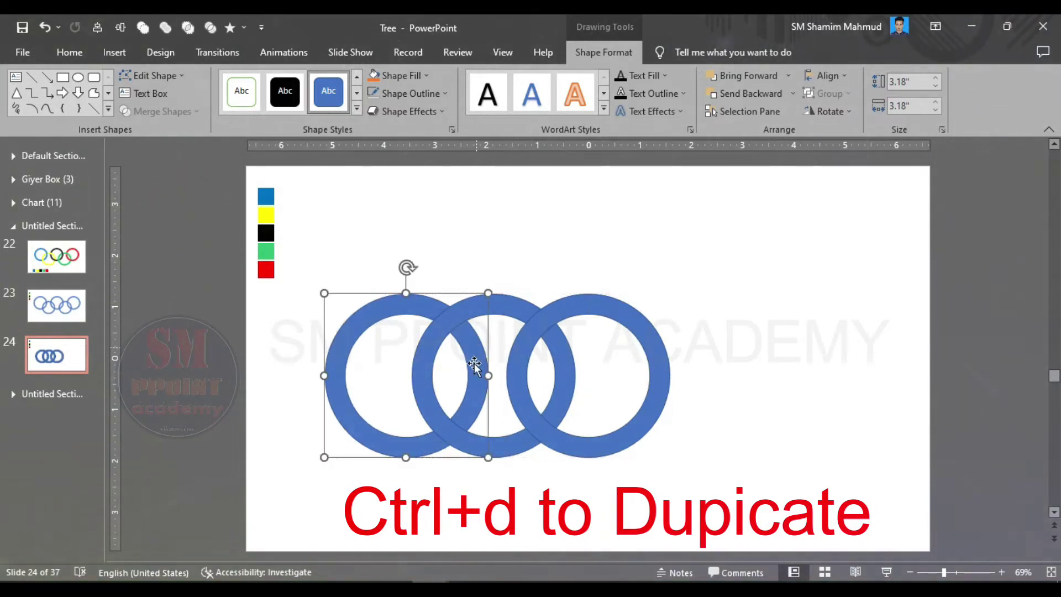
- Add fourth and fifth ring copies to the right, then select all five rings
{"action": "left_click", "coordinate": [573, 312]}
{"action": "key", "text": "ctrl+d"}
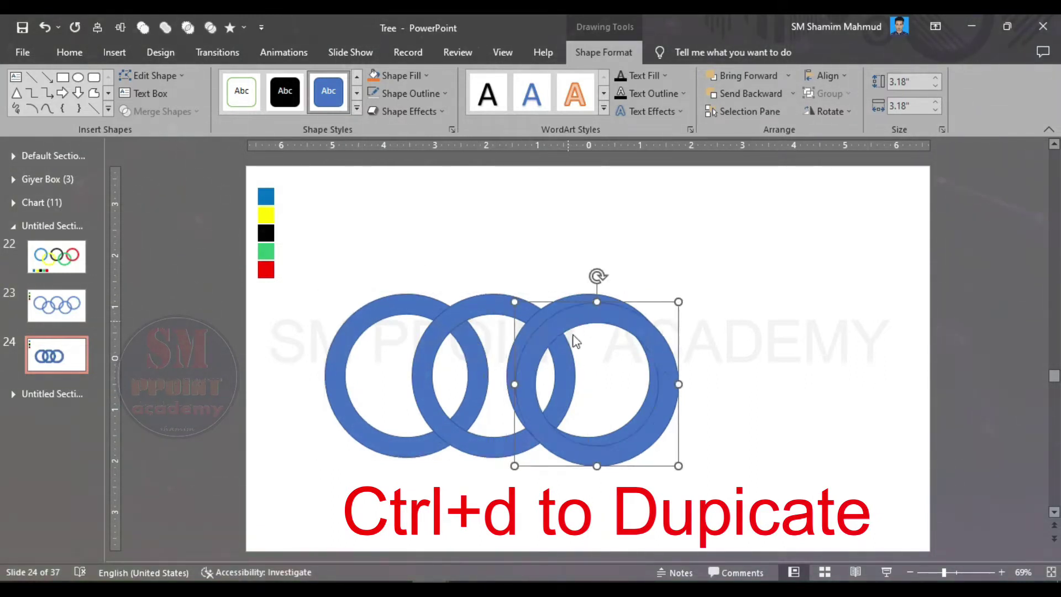
{"action": "left_click_drag", "start_coordinate": [662, 356], "coordinate": [748, 344]}
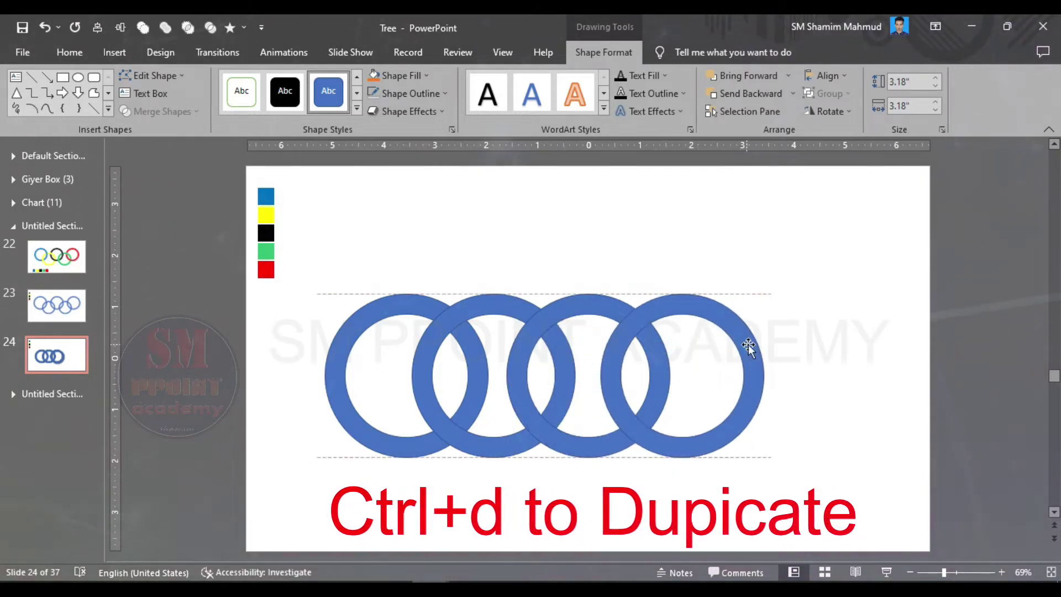
{"action": "key", "text": "ctrl+d"}
{"action": "left_click_drag", "start_coordinate": [696, 425], "coordinate": [790, 355]}
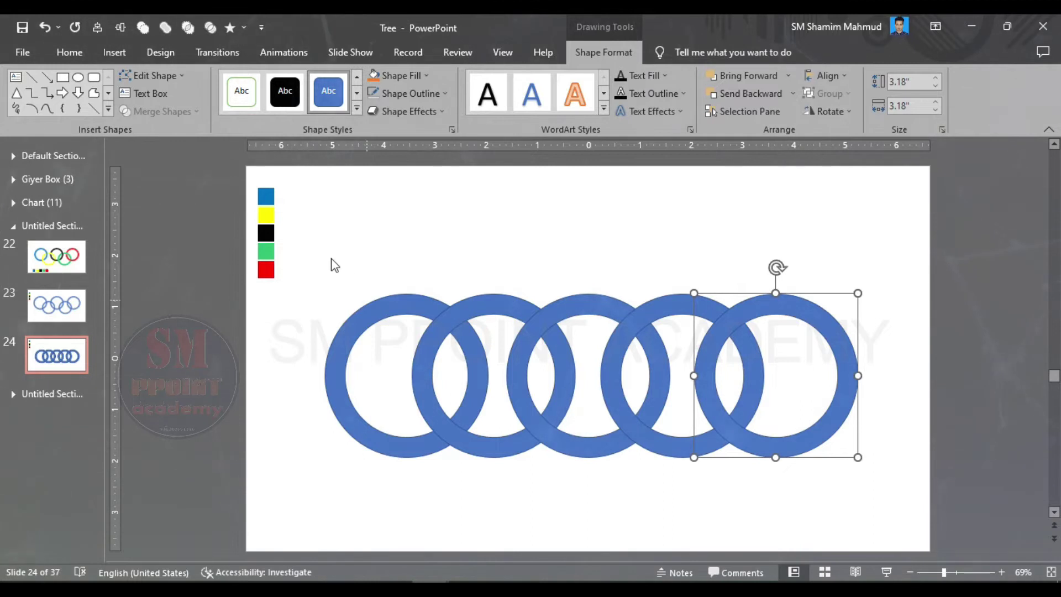
{"action": "mouse_move", "coordinate": [300, 223]}
{"action": "left_mouse_down"}
{"action": "mouse_move", "coordinate": [954, 529]}
{"action": "mouse_move", "coordinate": [894, 513]}
{"action": "left_mouse_up"}
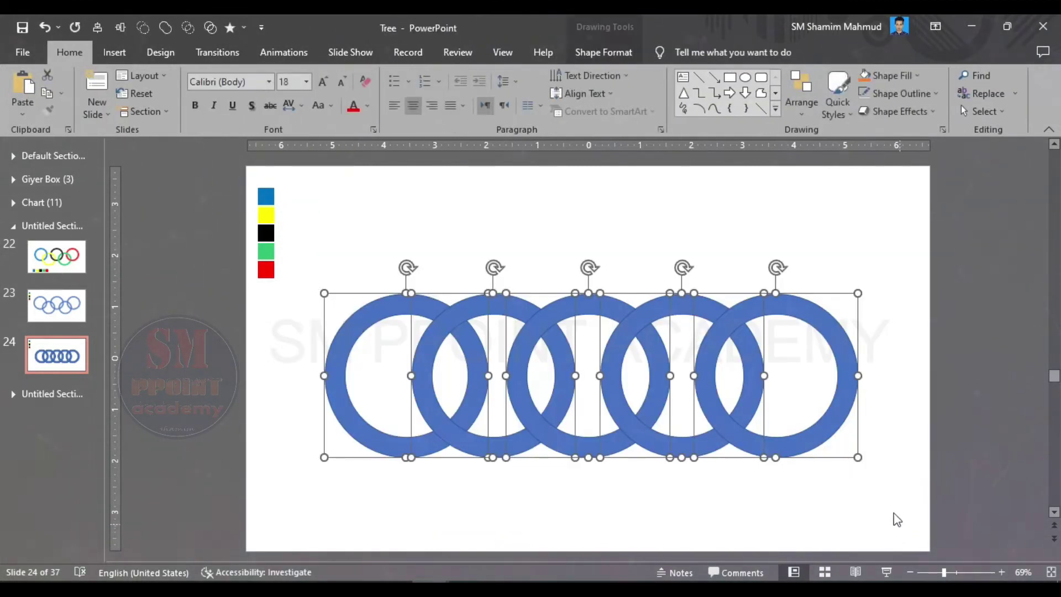
- Align the rings by their middles and distribute them horizontally, then select the second ring
{"action": "left_click", "coordinate": [604, 52]}
{"action": "left_click", "coordinate": [825, 76]}
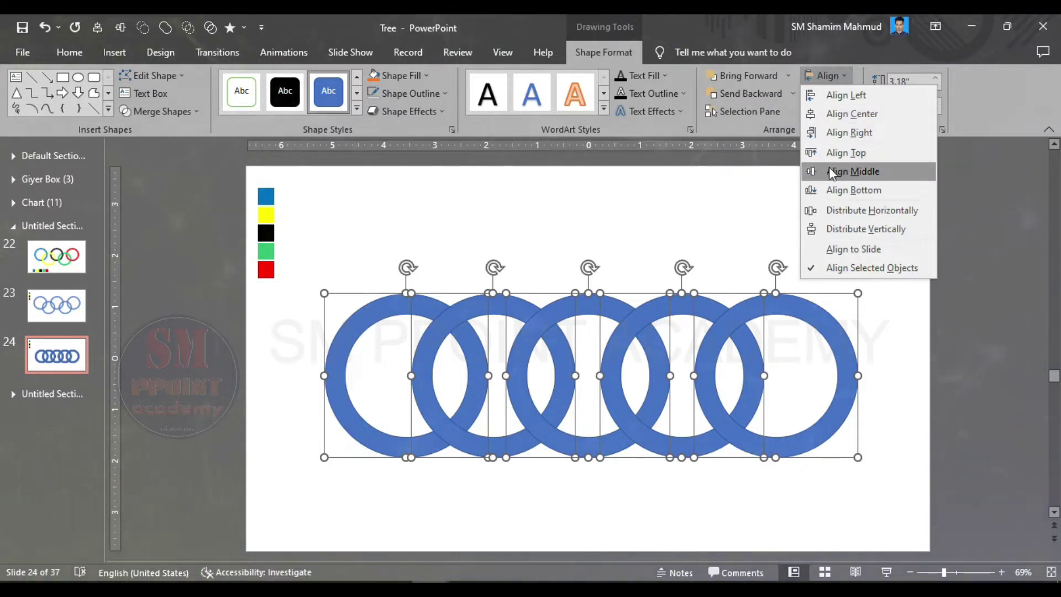
{"action": "left_click", "coordinate": [828, 171]}
{"action": "left_click", "coordinate": [830, 79]}
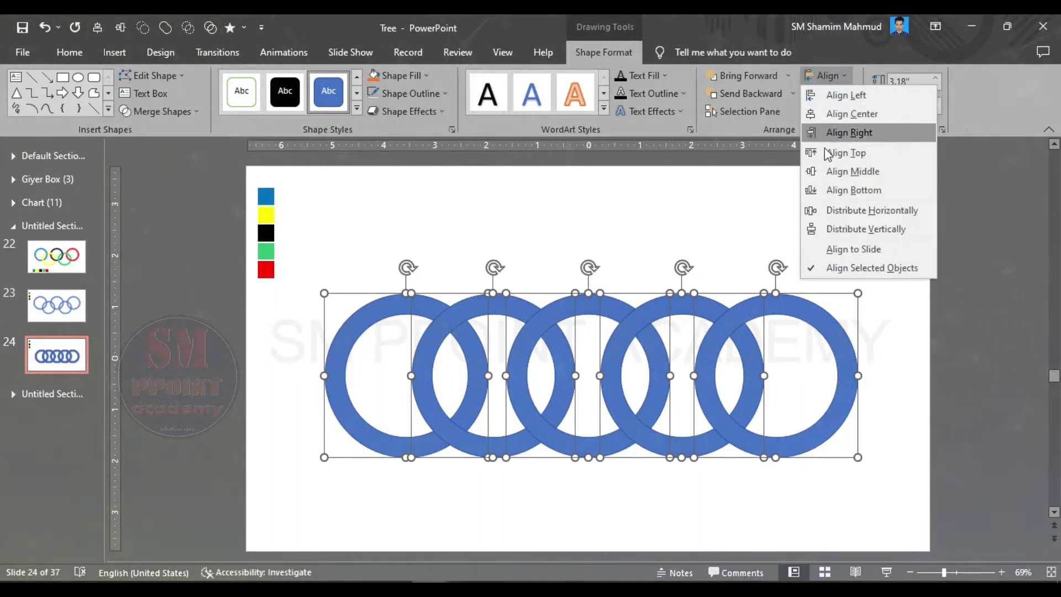
{"action": "left_click", "coordinate": [831, 213]}
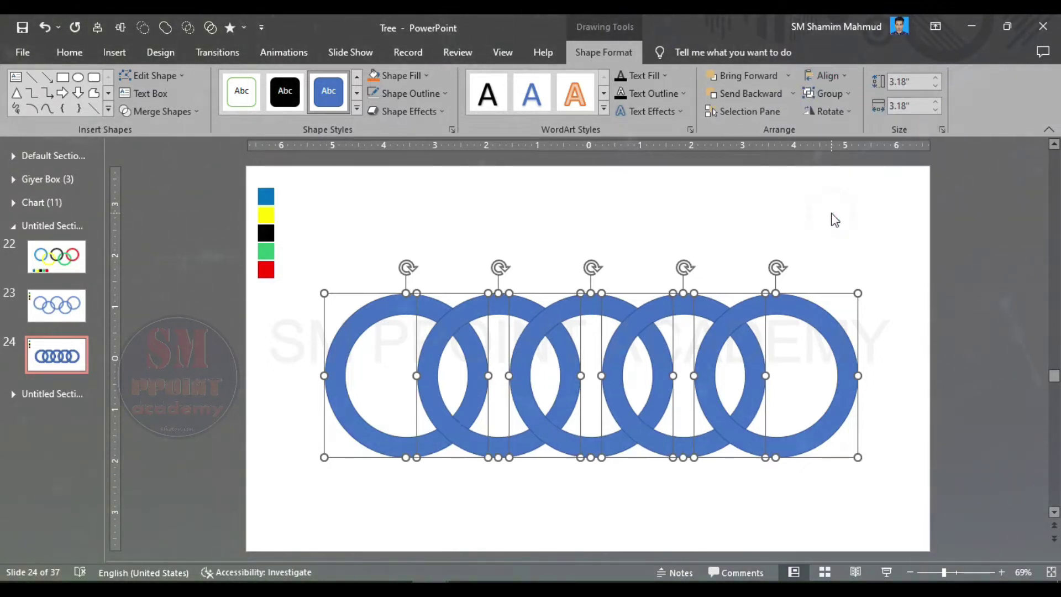
{"action": "left_click", "coordinate": [765, 224]}
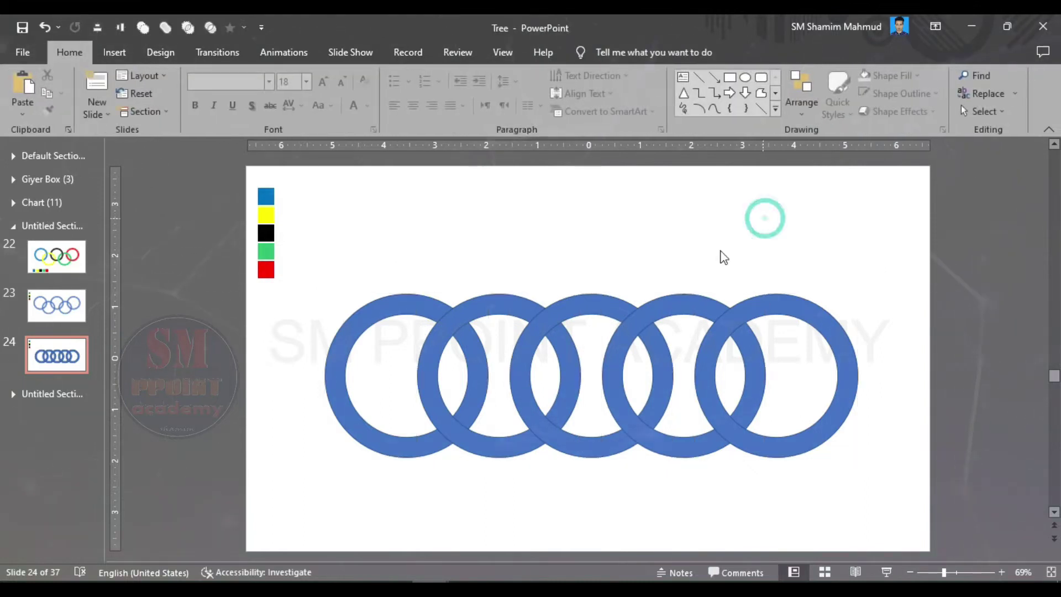
{"action": "left_click", "coordinate": [522, 457]}
- Nudge the second and fourth rings down with the Down arrow, then select all five rings
{"action": "left_click", "coordinate": [676, 449], "text": "shift"}
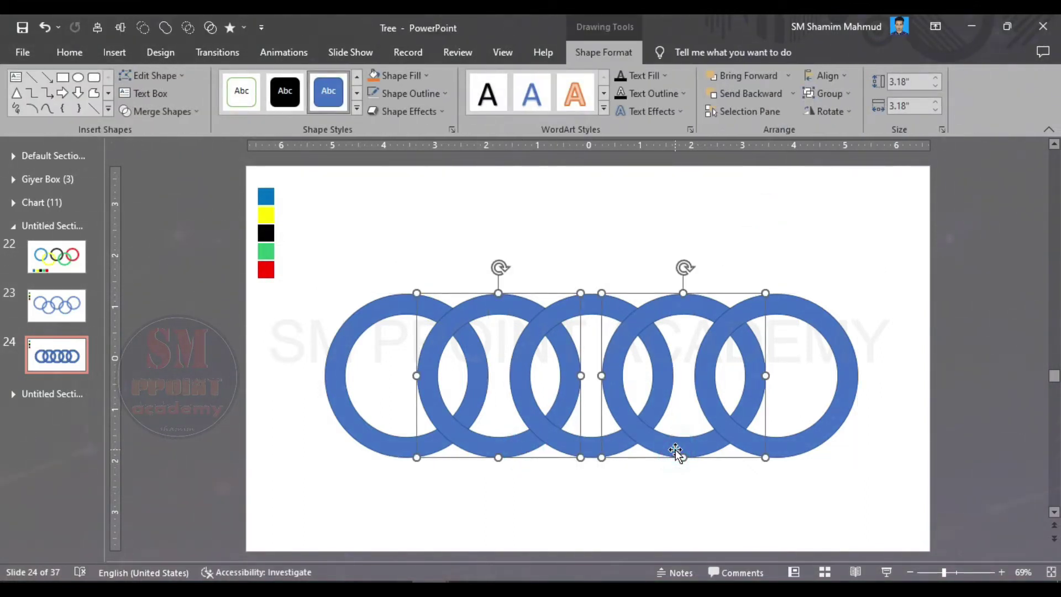
{"action": "key", "text": "Down"}
{"action": "key", "text": "Down"}
{"action": "key", "text": "Down"}
{"action": "key", "text": "Down"}
{"action": "key", "text": "Down"}
{"action": "key", "text": "Down"}
{"action": "key", "text": "Down"}
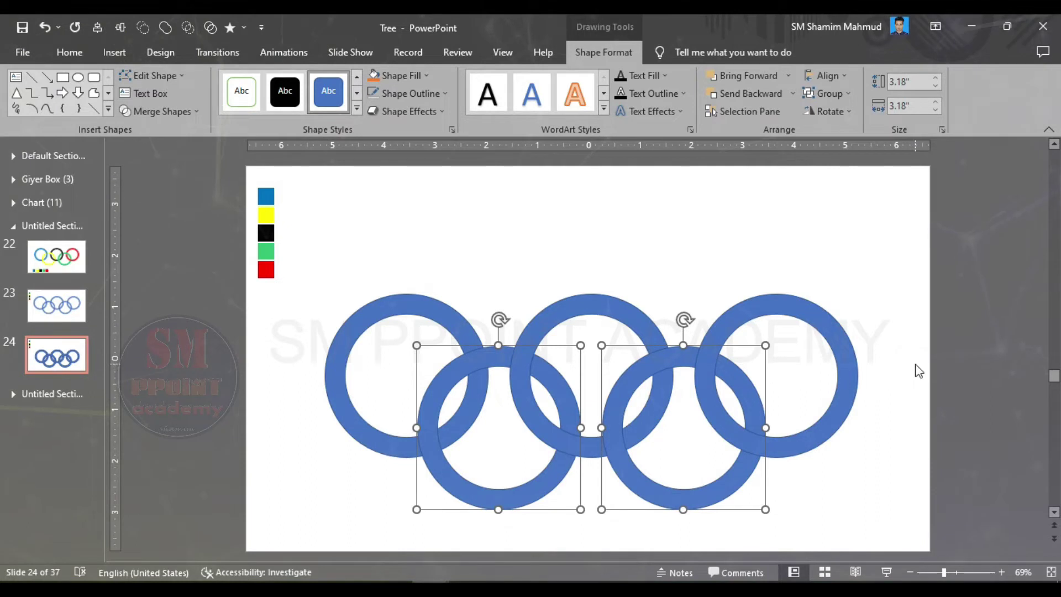
{"action": "left_click", "coordinate": [521, 289]}
{"action": "left_click", "coordinate": [308, 230]}
{"action": "left_click_drag", "start_coordinate": [338, 307], "coordinate": [950, 544]}
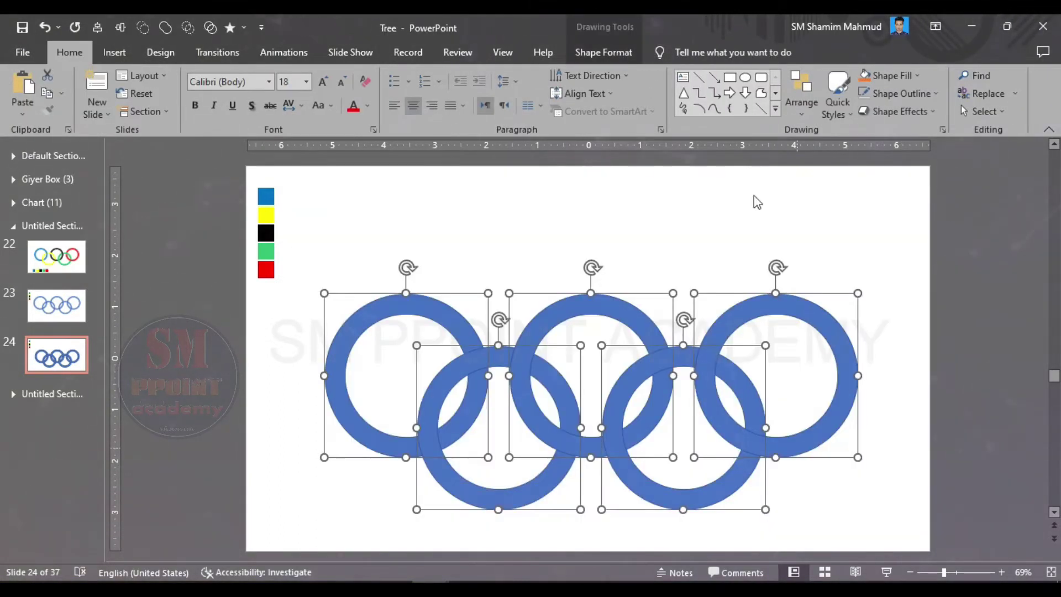
{"action": "left_click", "coordinate": [615, 53]}
{"action": "left_click", "coordinate": [828, 76]}
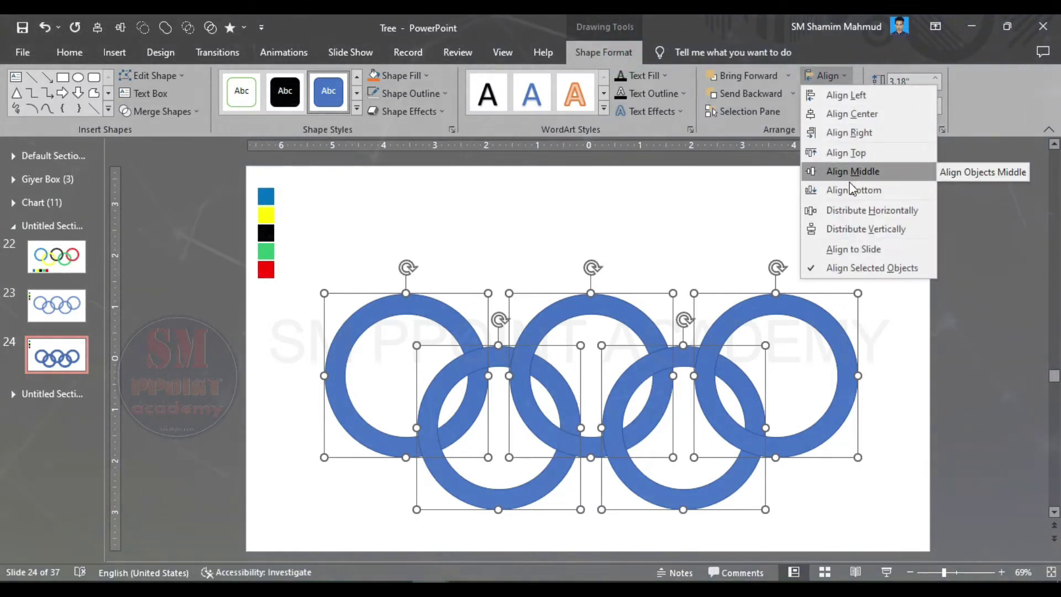
{"action": "left_click", "coordinate": [878, 211]}
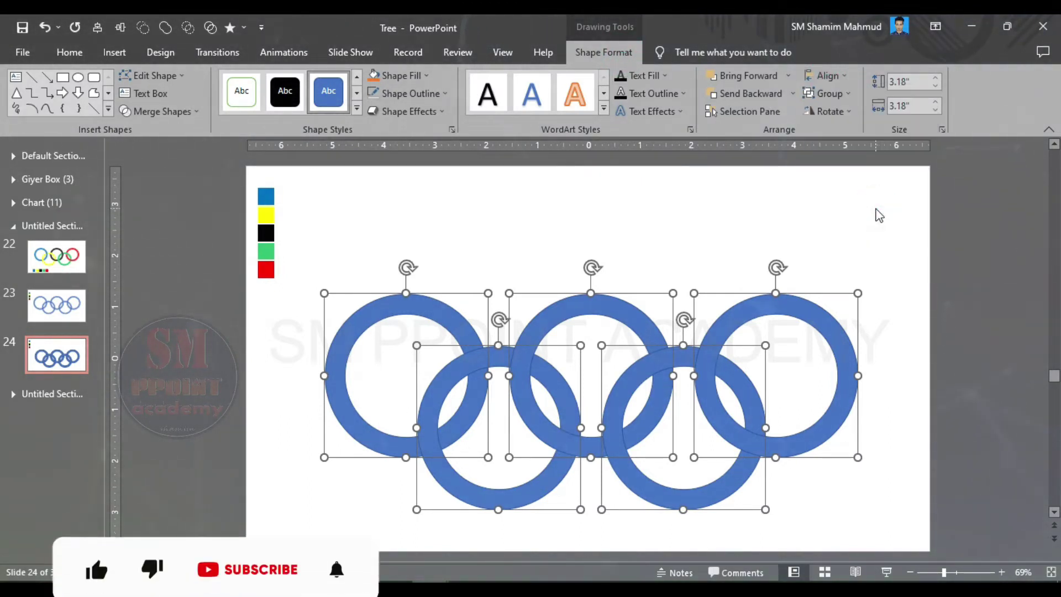
{"action": "left_click", "coordinate": [876, 249]}
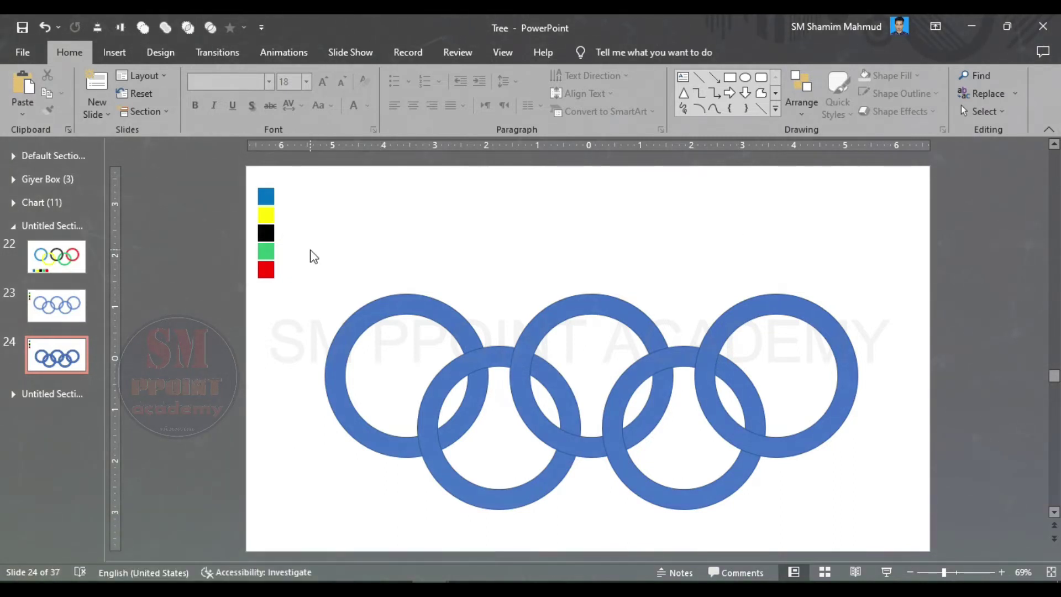
- Select all five rings and set their outline to No Outline
{"action": "left_click_drag", "start_coordinate": [310, 241], "coordinate": [918, 553]}
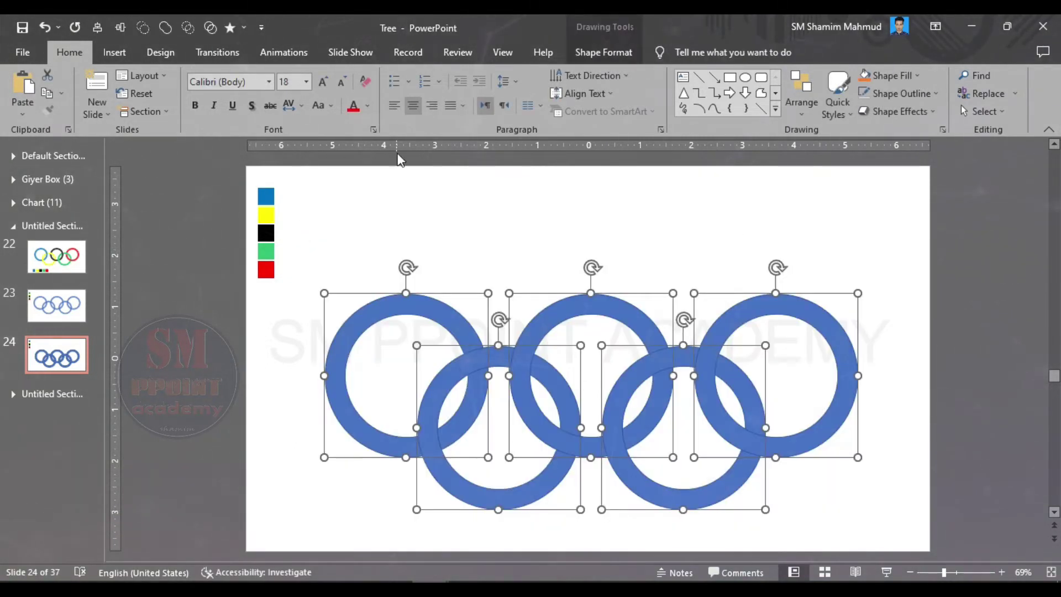
{"action": "left_click", "coordinate": [603, 53]}
{"action": "left_click", "coordinate": [419, 92]}
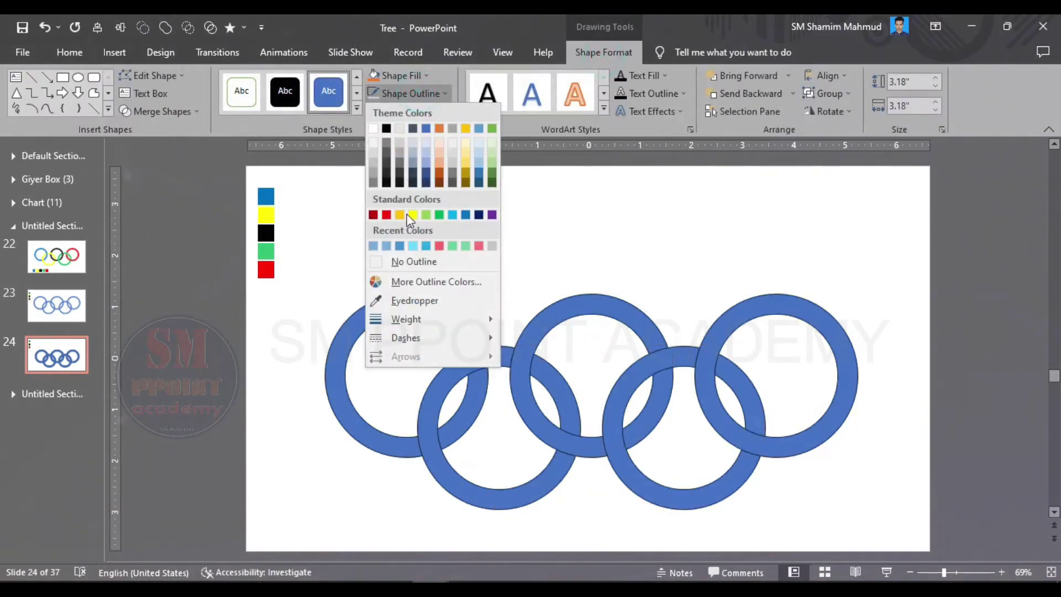
{"action": "left_click", "coordinate": [414, 262]}
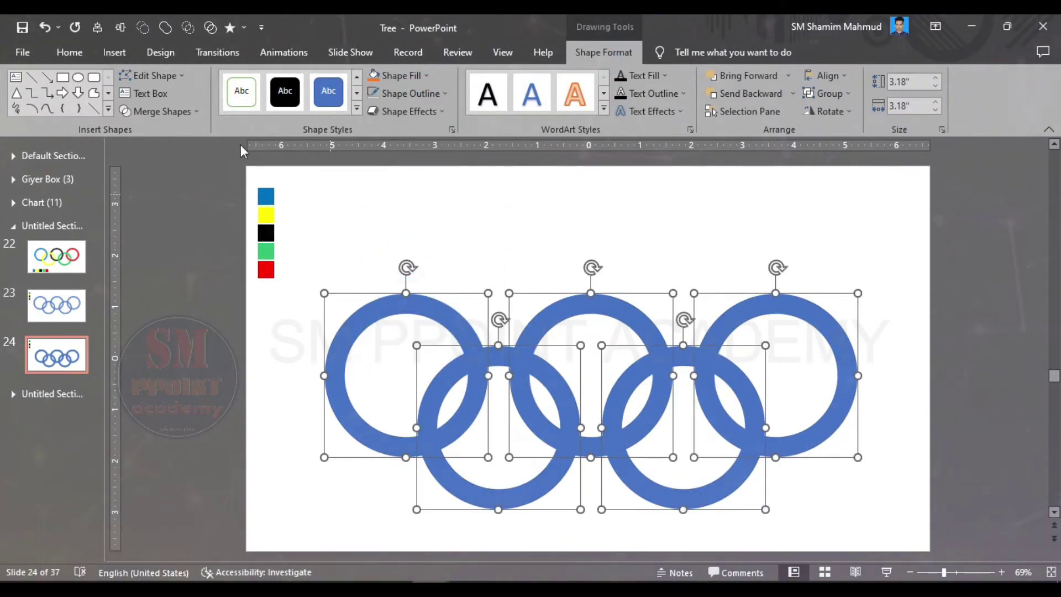
- Fragment the rings at their overlaps with Merge Shapes, then deselect the pieces
{"action": "left_click", "coordinate": [196, 114]}
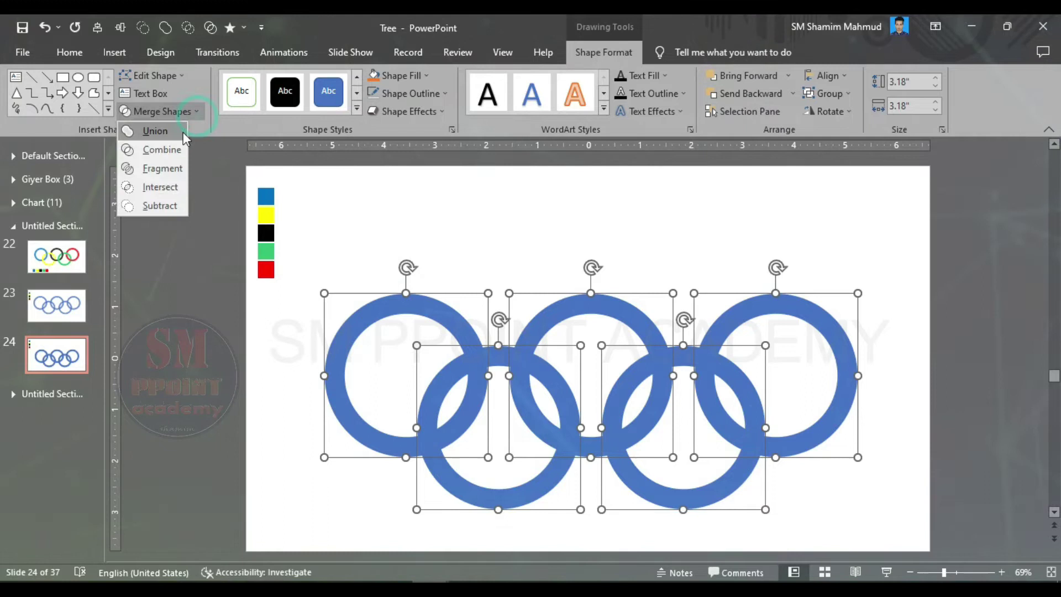
{"action": "left_click", "coordinate": [161, 169]}
{"action": "left_click", "coordinate": [422, 247]}
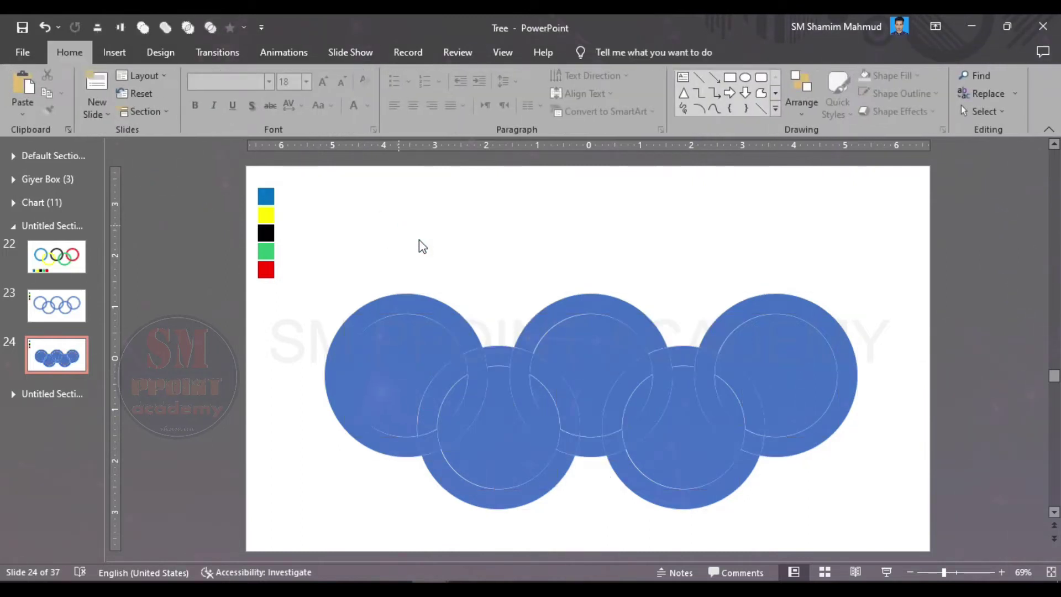
- Drag the inner discs and lens-shaped fragments off the rings to above the row
{"action": "mouse_move", "coordinate": [410, 336]}
{"action": "left_mouse_down"}
{"action": "mouse_move", "coordinate": [512, 246]}
{"action": "mouse_move", "coordinate": [516, 208]}
{"action": "mouse_move", "coordinate": [682, 206]}
{"action": "mouse_move", "coordinate": [595, 176]}
{"action": "left_mouse_up"}
{"action": "mouse_move", "coordinate": [489, 430]}
{"action": "left_mouse_down"}
{"action": "mouse_move", "coordinate": [616, 236]}
{"action": "mouse_move", "coordinate": [683, 184]}
{"action": "left_mouse_up"}
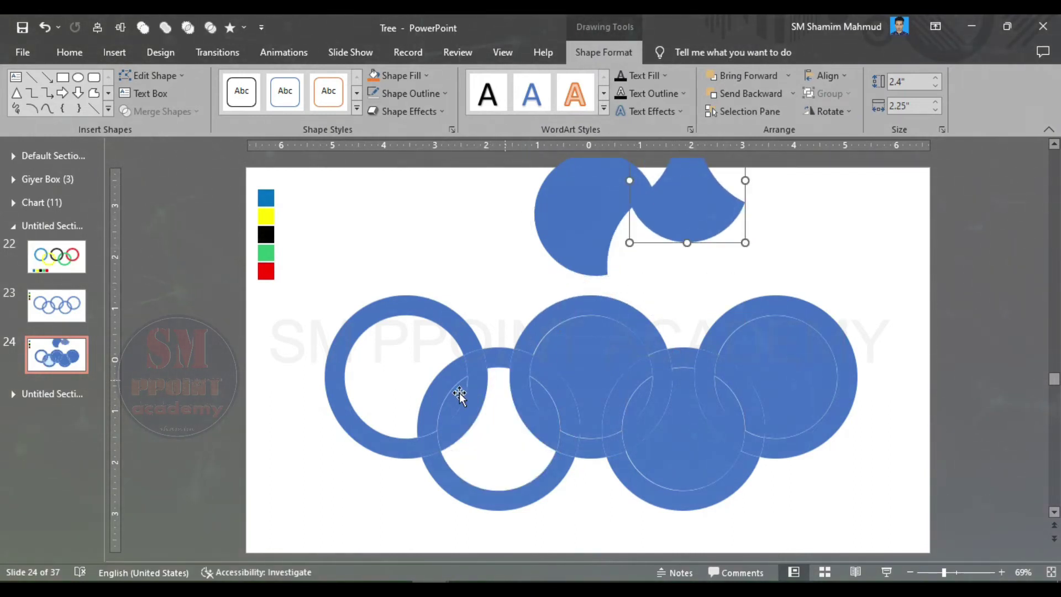
{"action": "left_click_drag", "start_coordinate": [459, 392], "coordinate": [578, 218]}
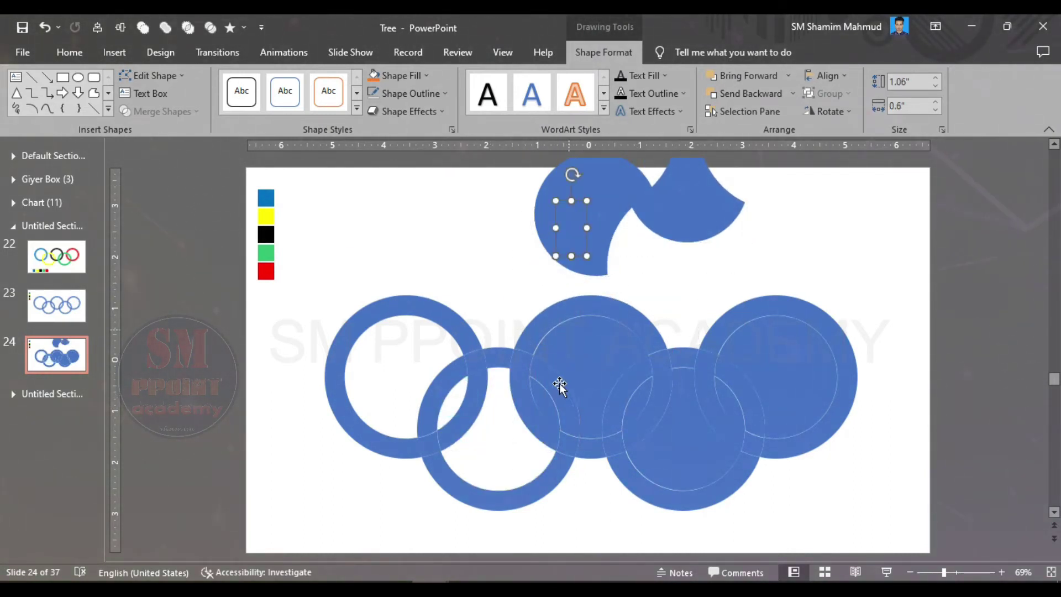
{"action": "left_click_drag", "start_coordinate": [548, 403], "coordinate": [595, 180]}
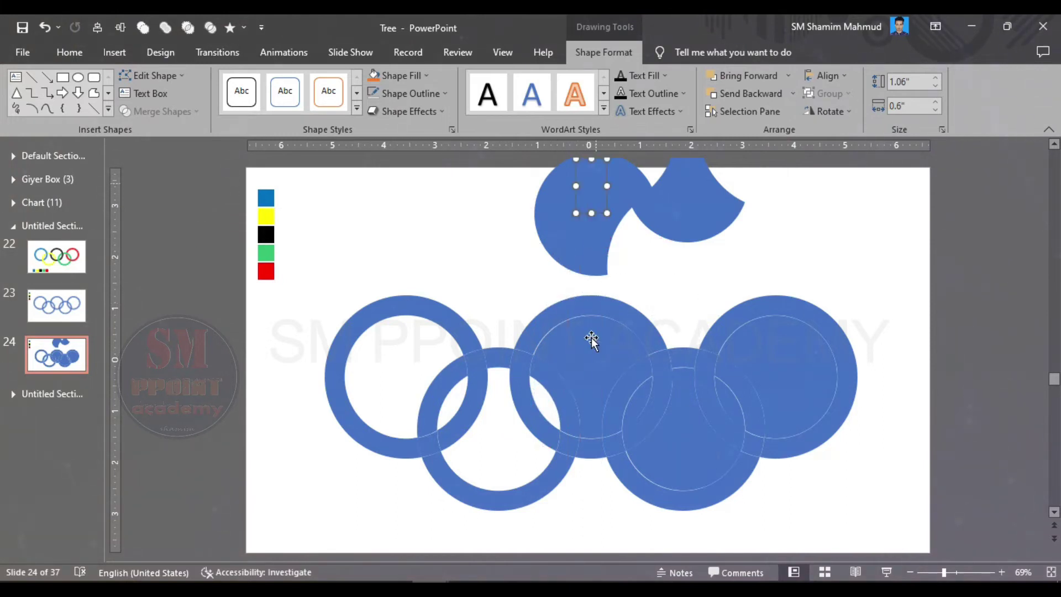
{"action": "left_click_drag", "start_coordinate": [598, 315], "coordinate": [671, 203]}
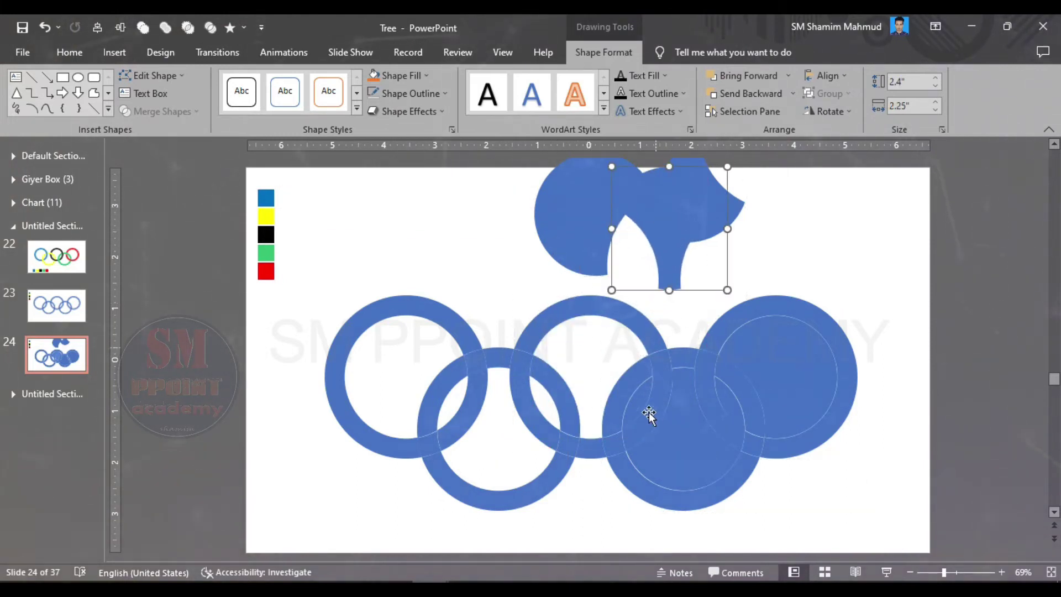
{"action": "left_click_drag", "start_coordinate": [641, 403], "coordinate": [664, 227]}
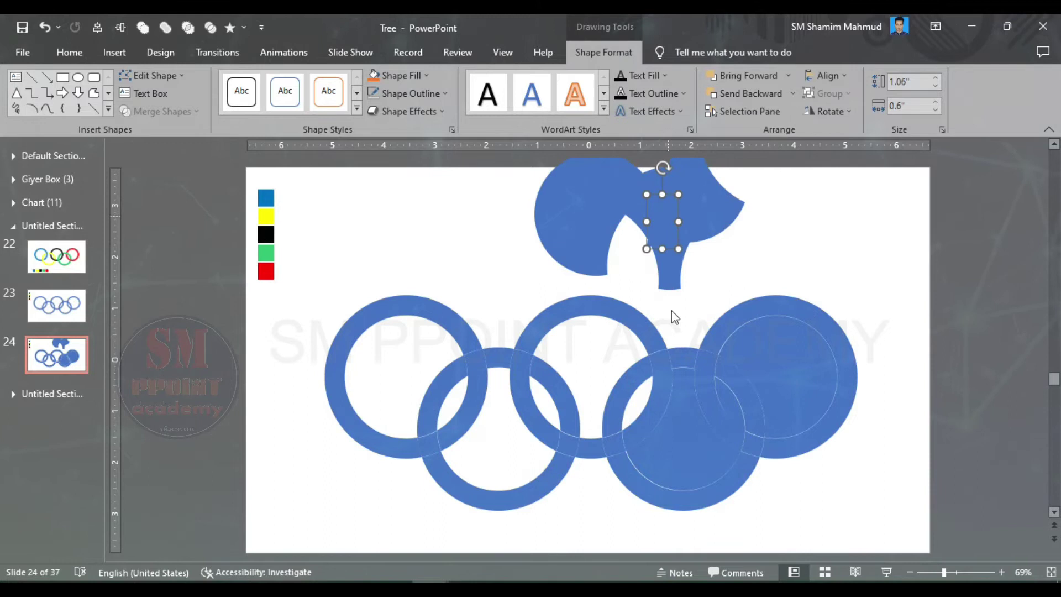
{"action": "left_click_drag", "start_coordinate": [674, 441], "coordinate": [676, 226]}
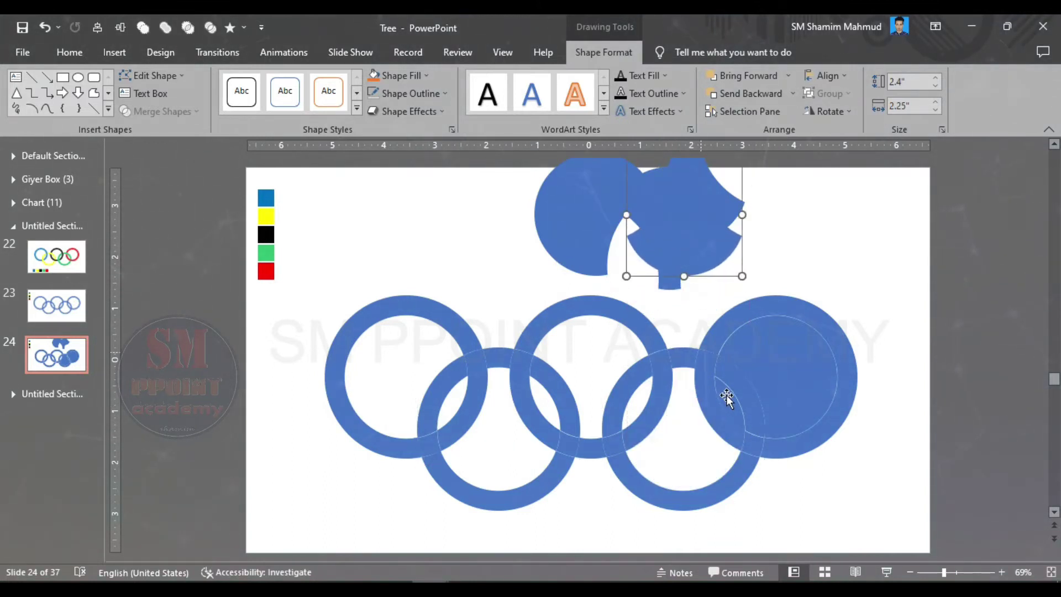
{"action": "left_click_drag", "start_coordinate": [704, 331], "coordinate": [699, 227]}
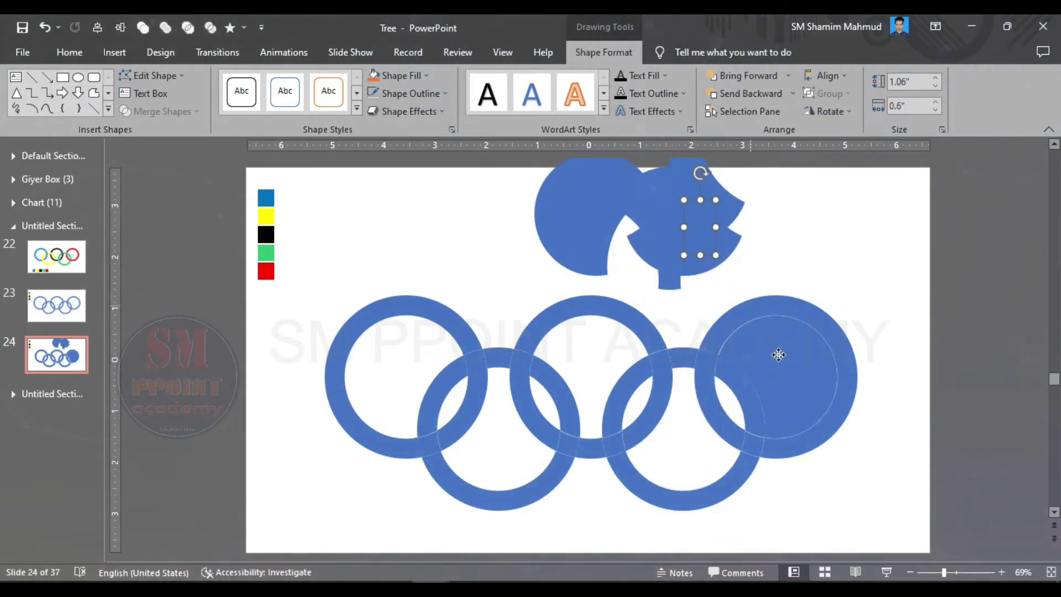
{"action": "left_click_drag", "start_coordinate": [780, 358], "coordinate": [757, 214]}
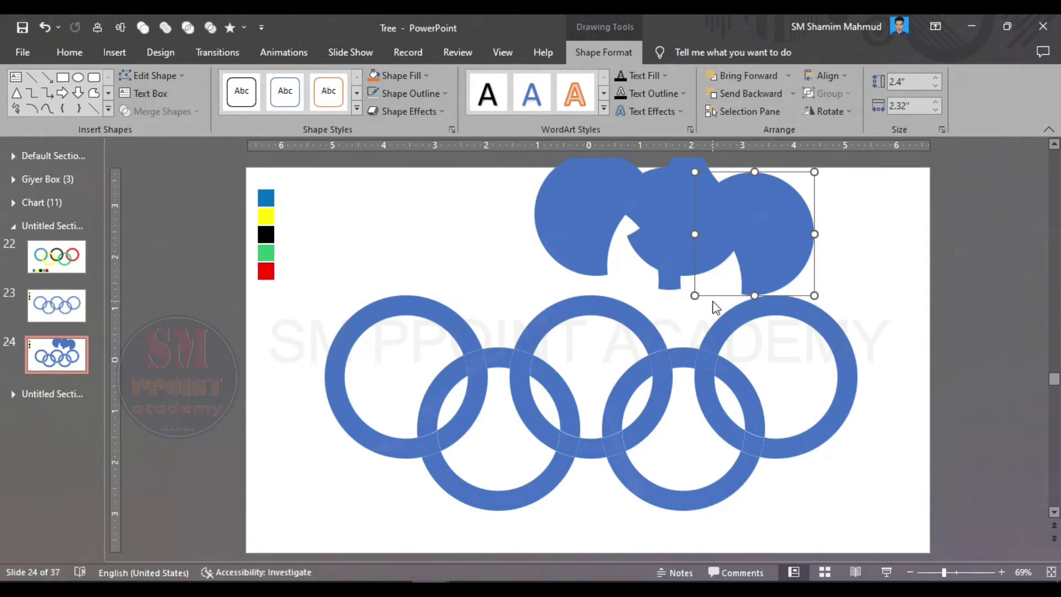
- Move the last disc onto the pile, then select and delete all the leftover pieces
{"action": "scroll", "coordinate": [715, 306], "scroll_direction": "down", "scroll_amount": 1, "text": "ctrl"}
{"action": "scroll", "coordinate": [727, 300], "scroll_direction": "down", "scroll_amount": 1, "text": "ctrl"}
{"action": "scroll", "coordinate": [706, 305], "scroll_direction": "down", "scroll_amount": 1, "text": "ctrl"}
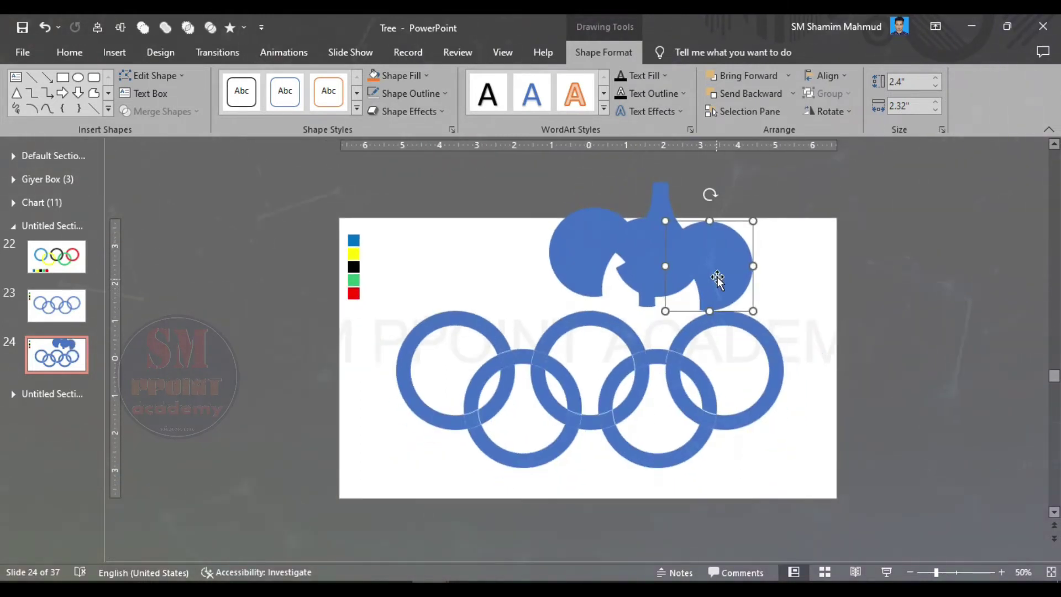
{"action": "left_click_drag", "start_coordinate": [717, 276], "coordinate": [692, 251]}
{"action": "scroll", "coordinate": [707, 266], "scroll_direction": "down", "scroll_amount": 2, "text": "ctrl"}
{"action": "left_click_drag", "start_coordinate": [532, 194], "coordinate": [688, 334]}
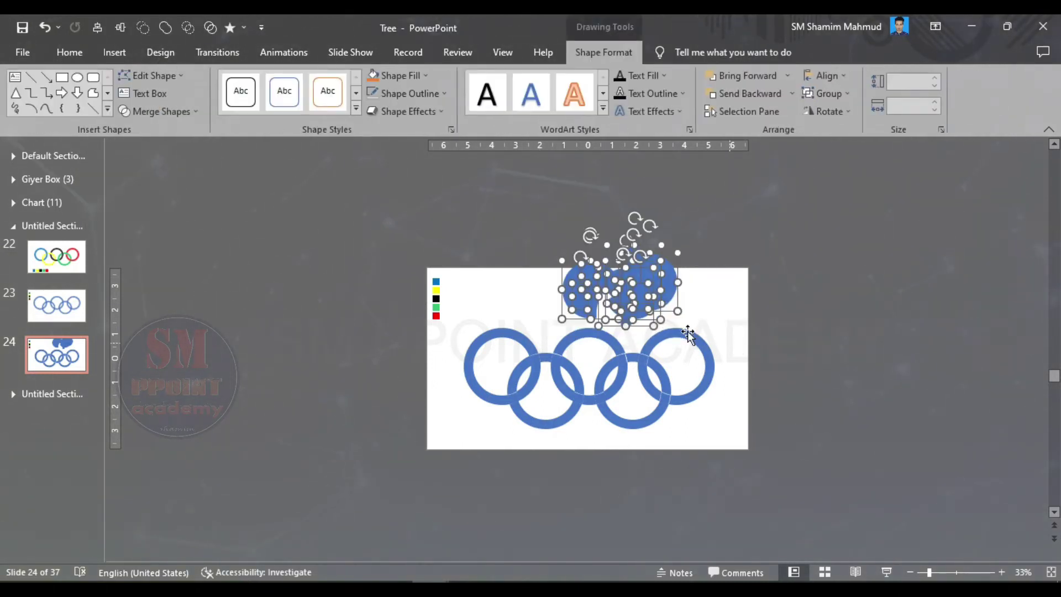
{"action": "key", "text": "Delete"}
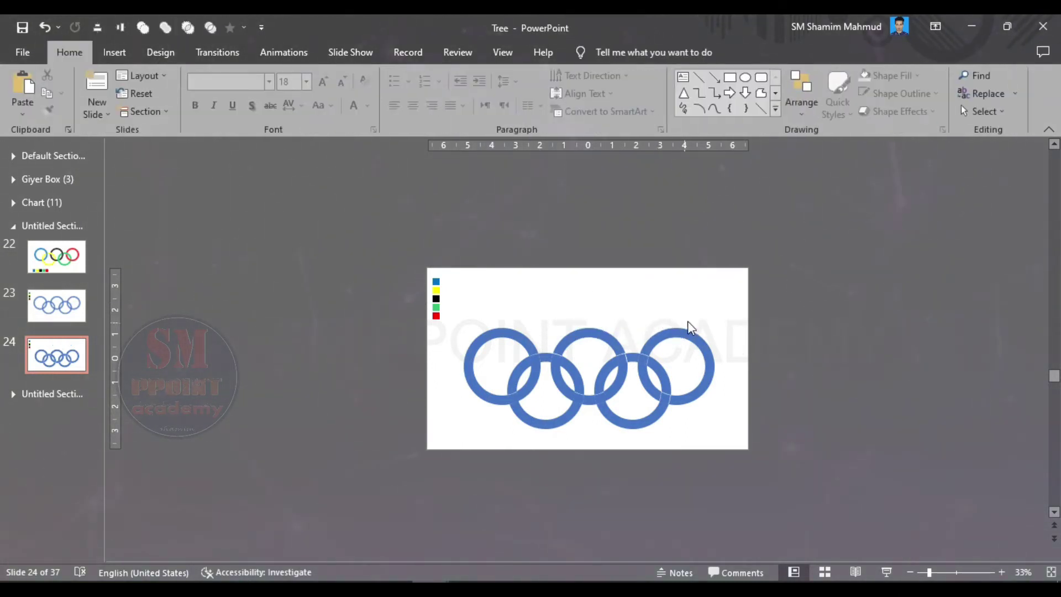
- Union the leftmost ring with its small overlap piece using Merge Shapes
{"action": "scroll", "coordinate": [688, 321], "scroll_direction": "up", "scroll_amount": 4, "text": "ctrl"}
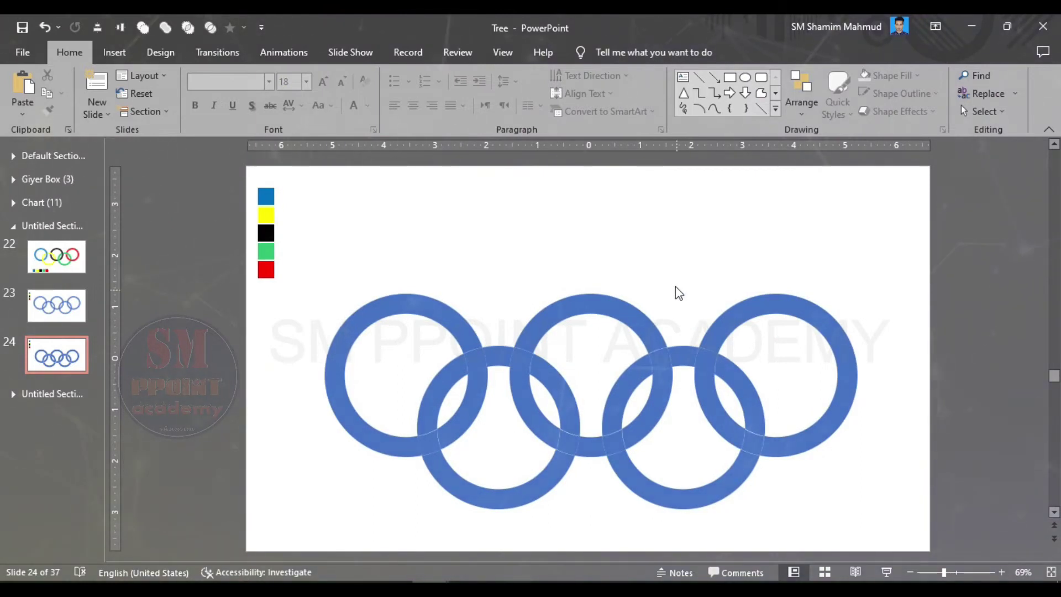
{"action": "scroll", "coordinate": [674, 287], "scroll_direction": "up", "scroll_amount": 1, "text": "ctrl"}
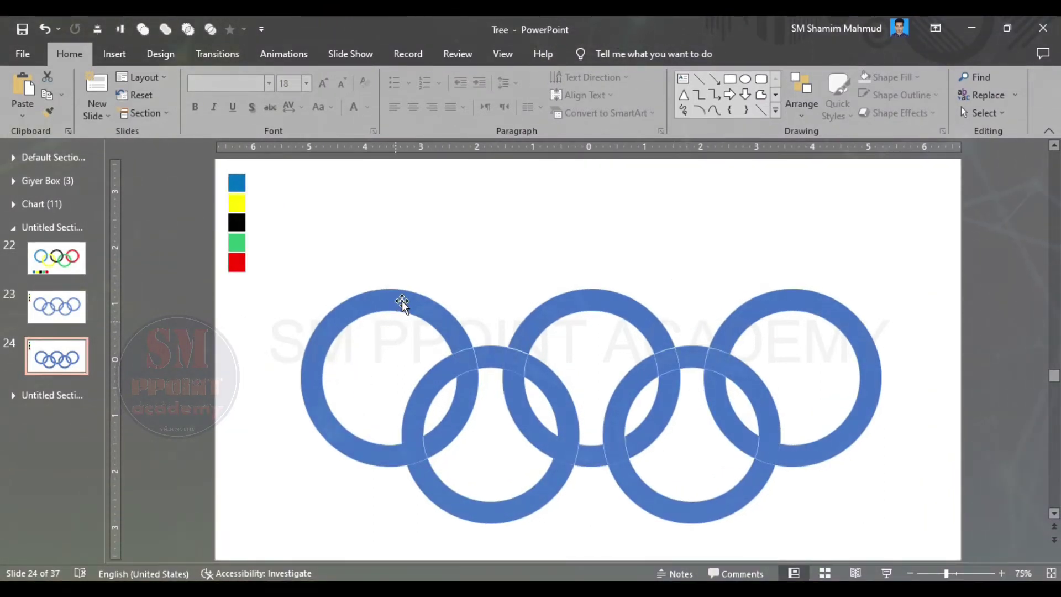
{"action": "left_click", "coordinate": [402, 301]}
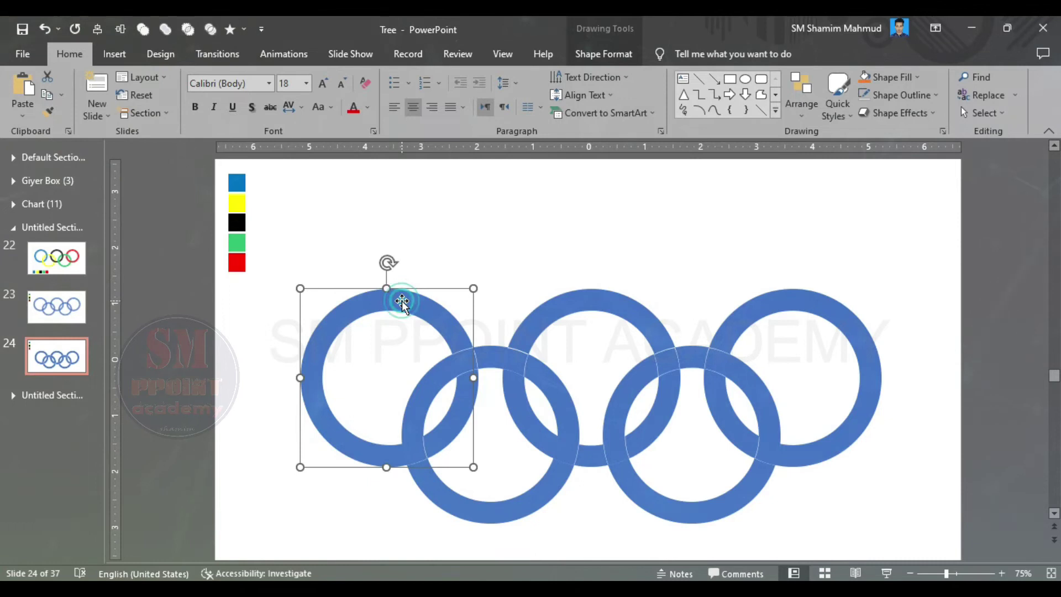
{"action": "left_click", "coordinate": [462, 405], "text": "shift"}
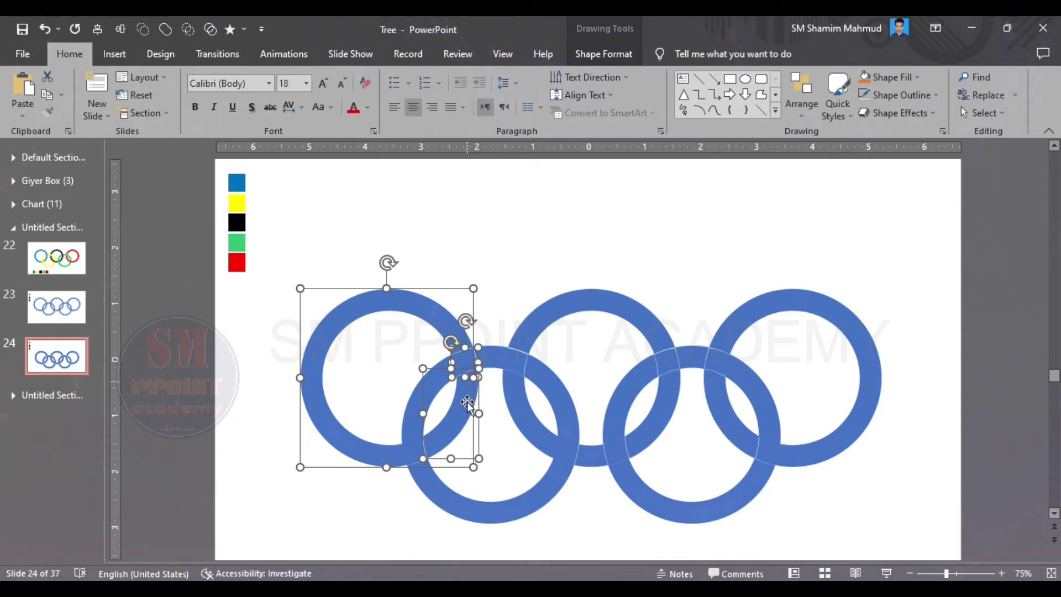
{"action": "left_click", "coordinate": [593, 55]}
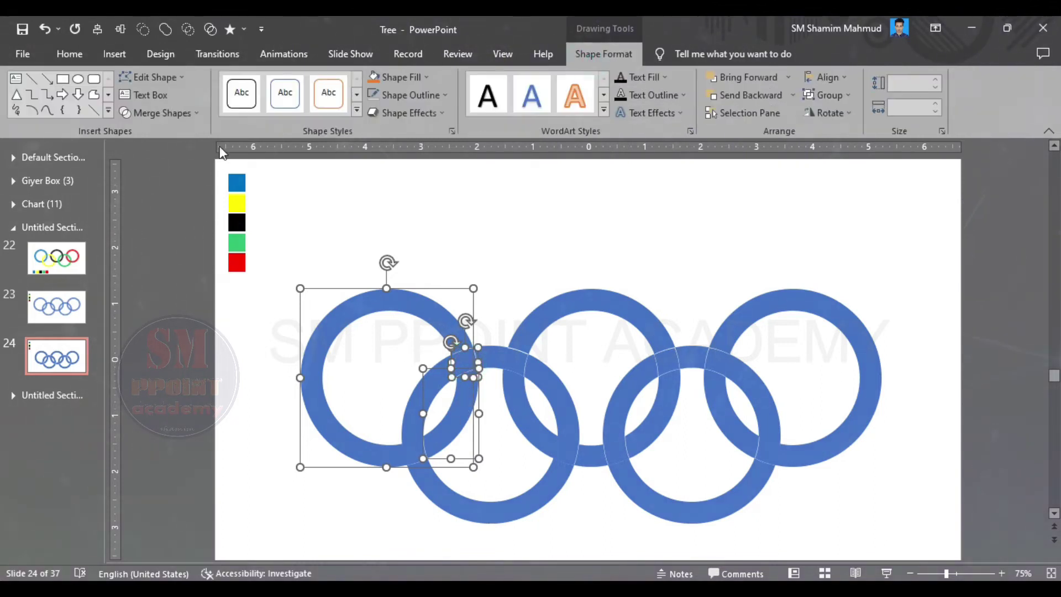
{"action": "left_click", "coordinate": [182, 114]}
{"action": "left_click", "coordinate": [171, 127]}
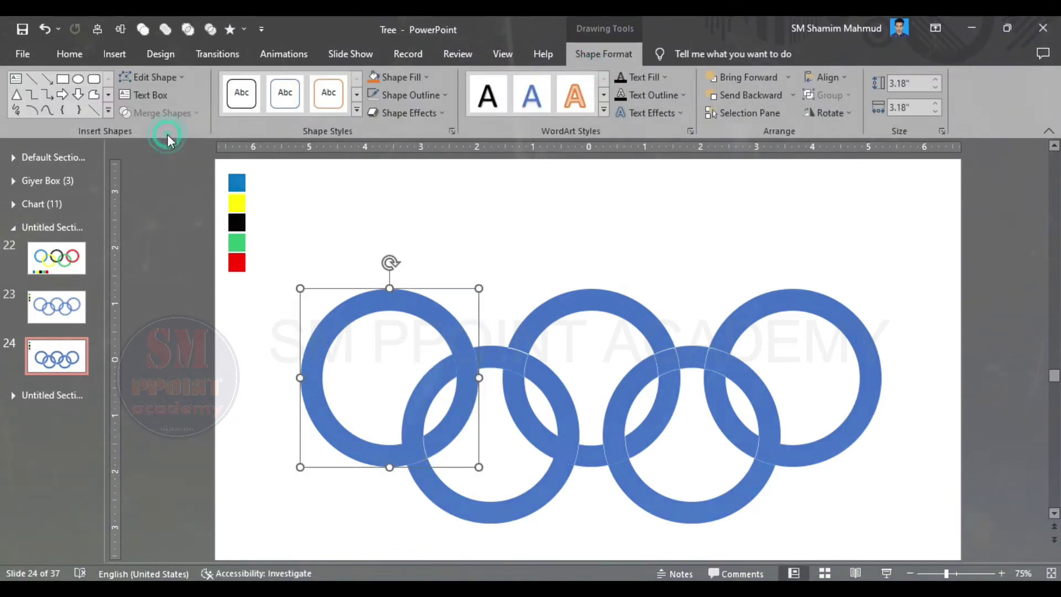
- Select the five pieces of the second ring and union them into one ring
{"action": "left_click", "coordinate": [477, 233]}
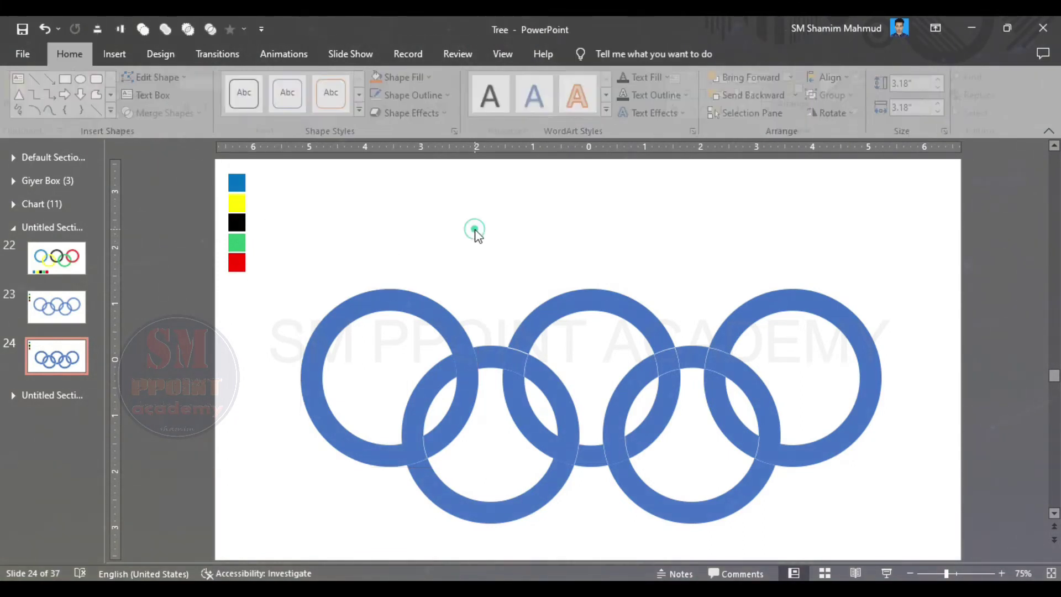
{"action": "left_click", "coordinate": [493, 358]}
{"action": "left_click", "coordinate": [517, 363], "text": "shift"}
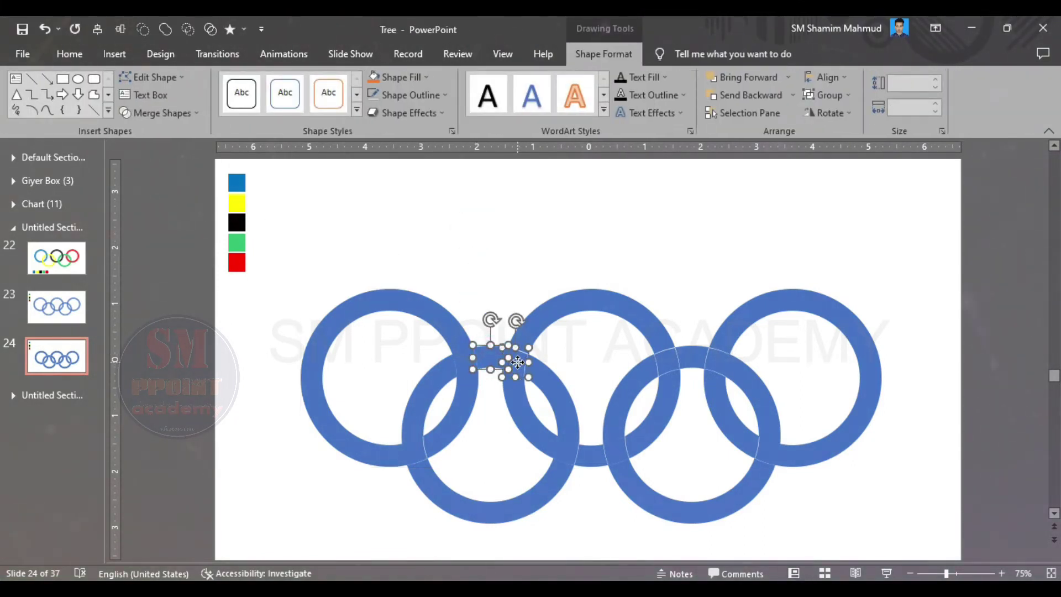
{"action": "left_click", "coordinate": [555, 398], "text": "shift"}
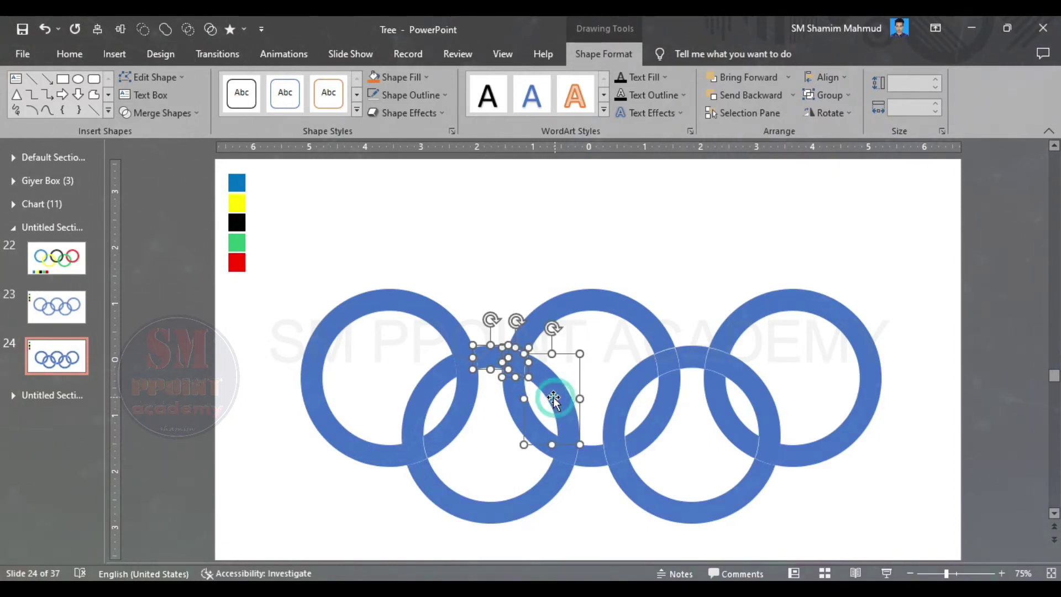
{"action": "left_click", "coordinate": [555, 477], "text": "shift"}
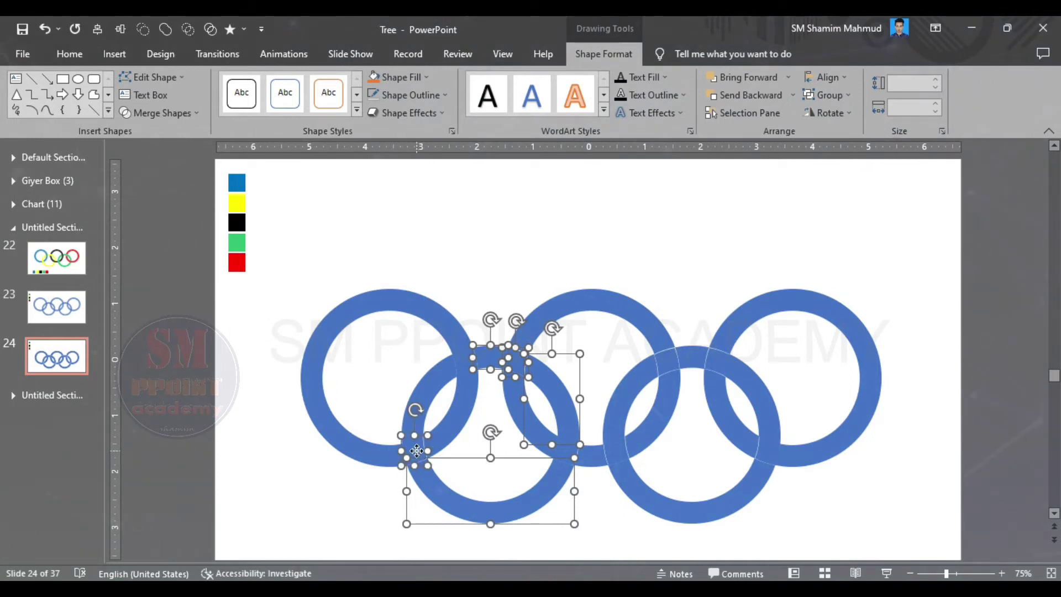
{"action": "left_click", "coordinate": [428, 383], "text": "shift"}
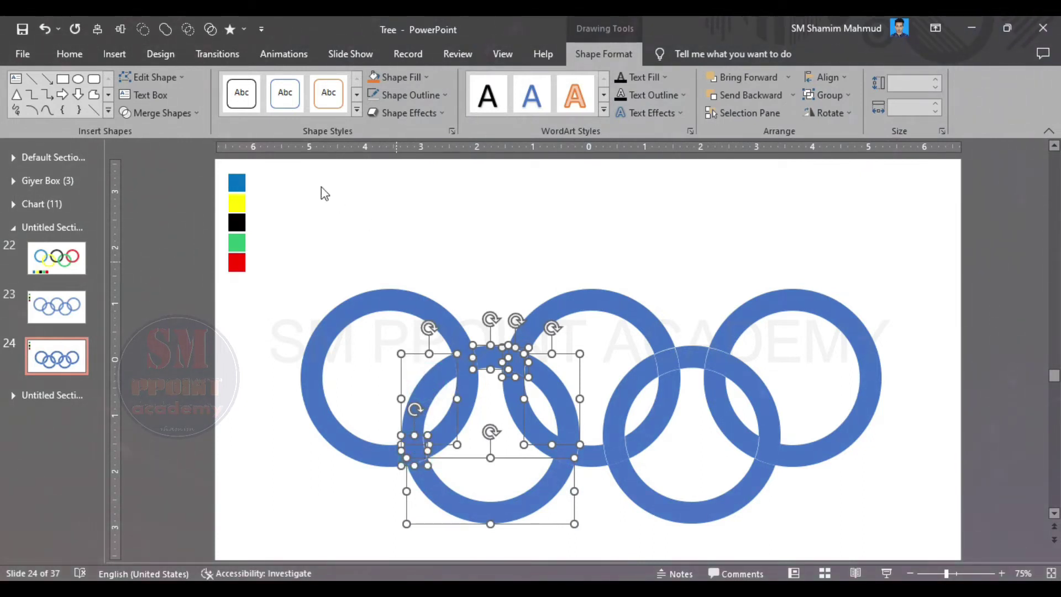
{"action": "left_click", "coordinate": [198, 114]}
{"action": "left_click", "coordinate": [173, 131]}
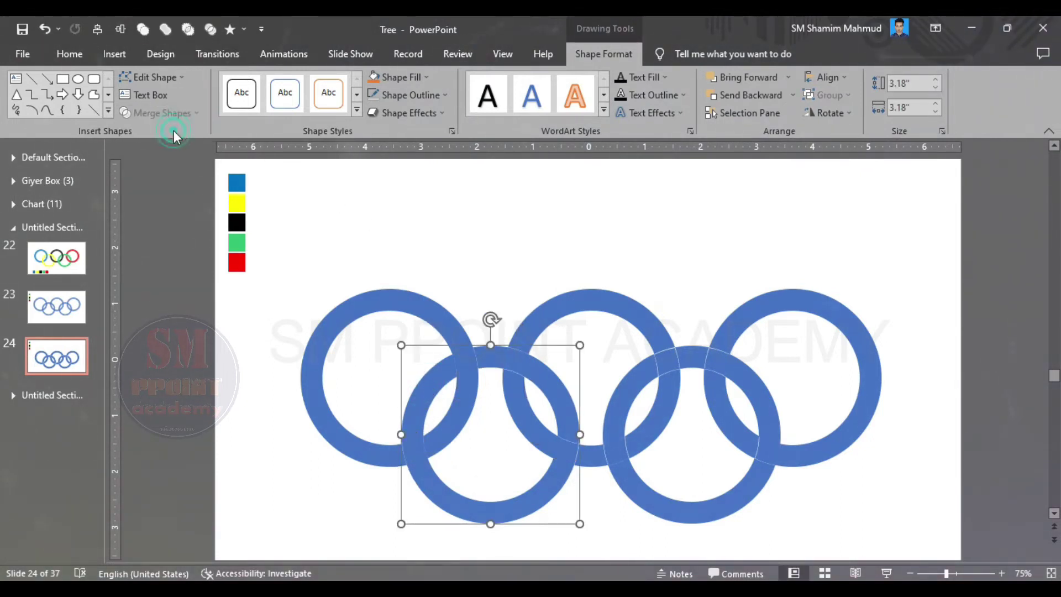
- Union the four pieces of the middle upper ring into one complete ring shape
{"action": "left_click", "coordinate": [528, 412]}
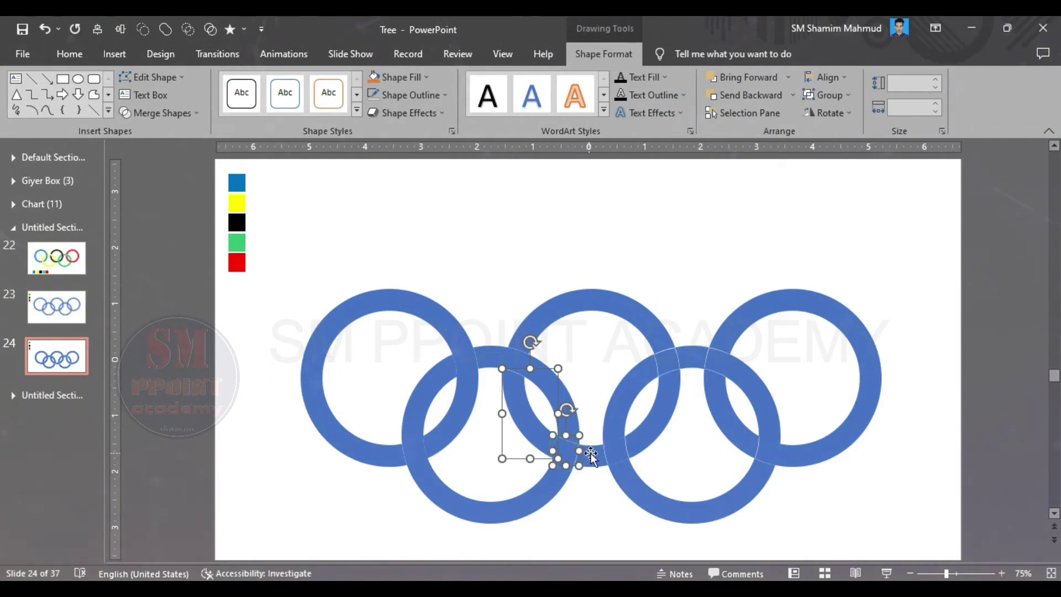
{"action": "left_click", "coordinate": [636, 444], "text": "shift"}
{"action": "left_click", "coordinate": [672, 362], "text": "shift"}
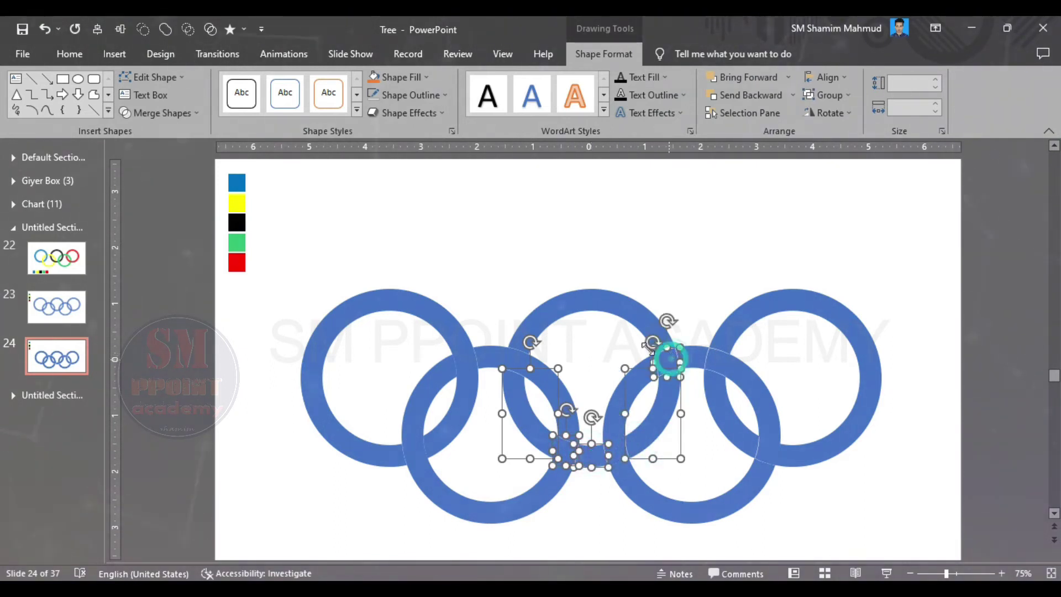
{"action": "left_click", "coordinate": [602, 304], "text": "shift"}
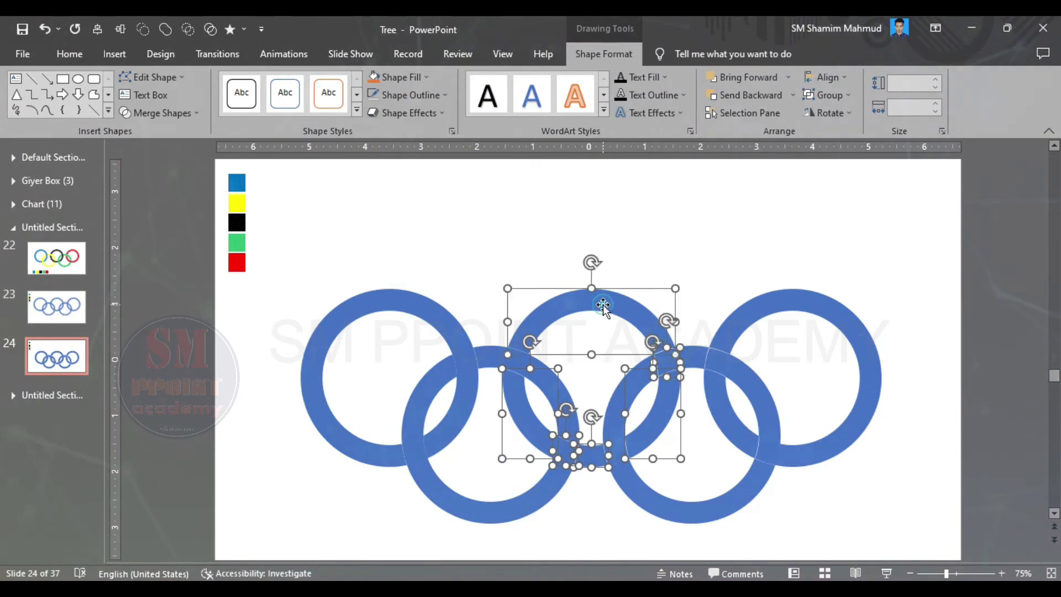
{"action": "left_click", "coordinate": [189, 112]}
{"action": "left_click", "coordinate": [180, 128]}
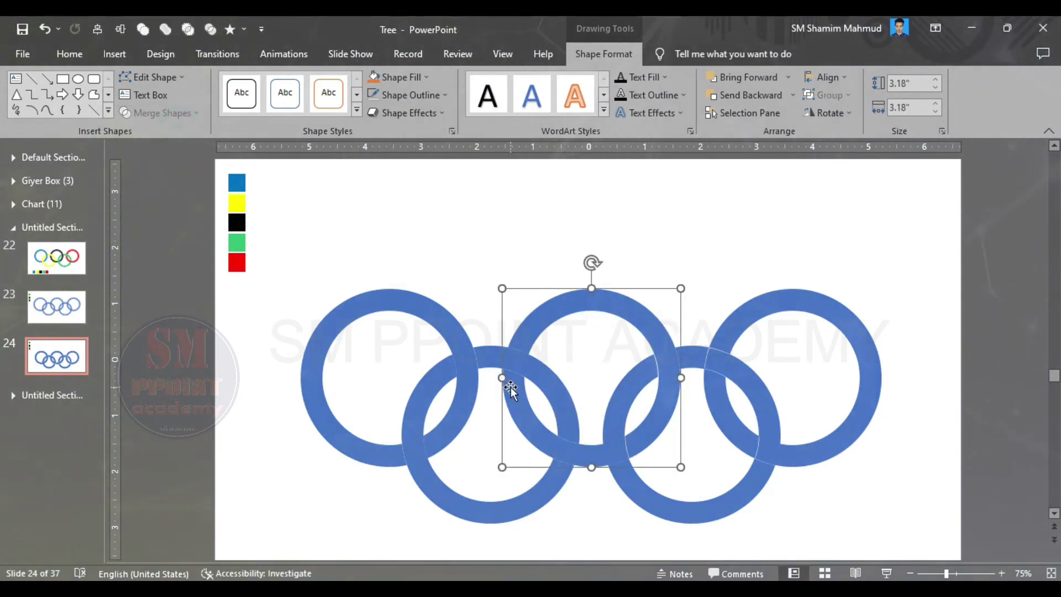
- Union the six pieces of the lower-right ring into a single ring shape
{"action": "left_click", "coordinate": [688, 358]}
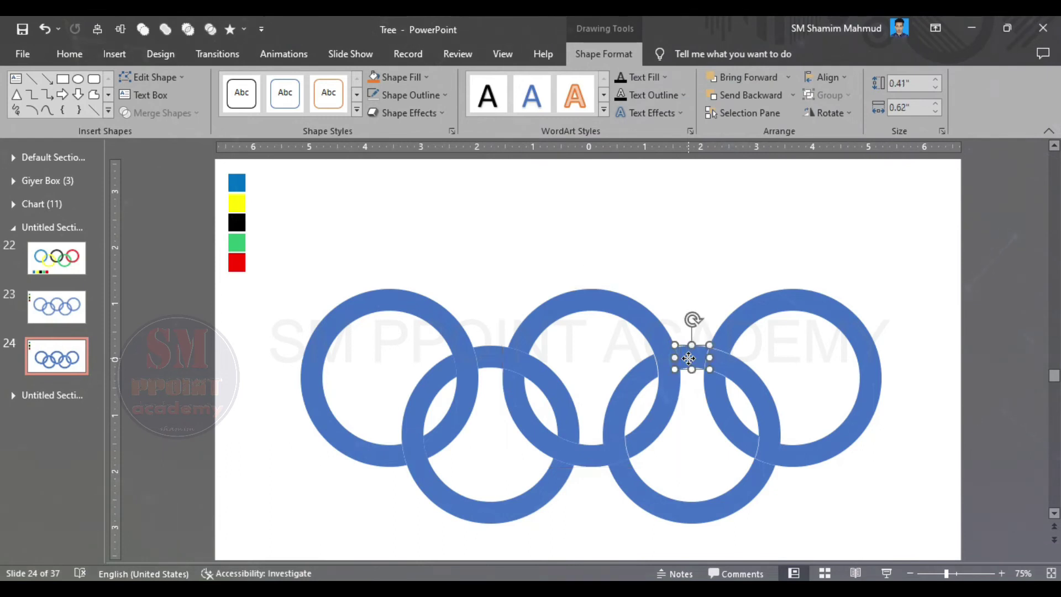
{"action": "left_click", "coordinate": [719, 365], "text": "shift"}
{"action": "left_click", "coordinate": [747, 381], "text": "shift"}
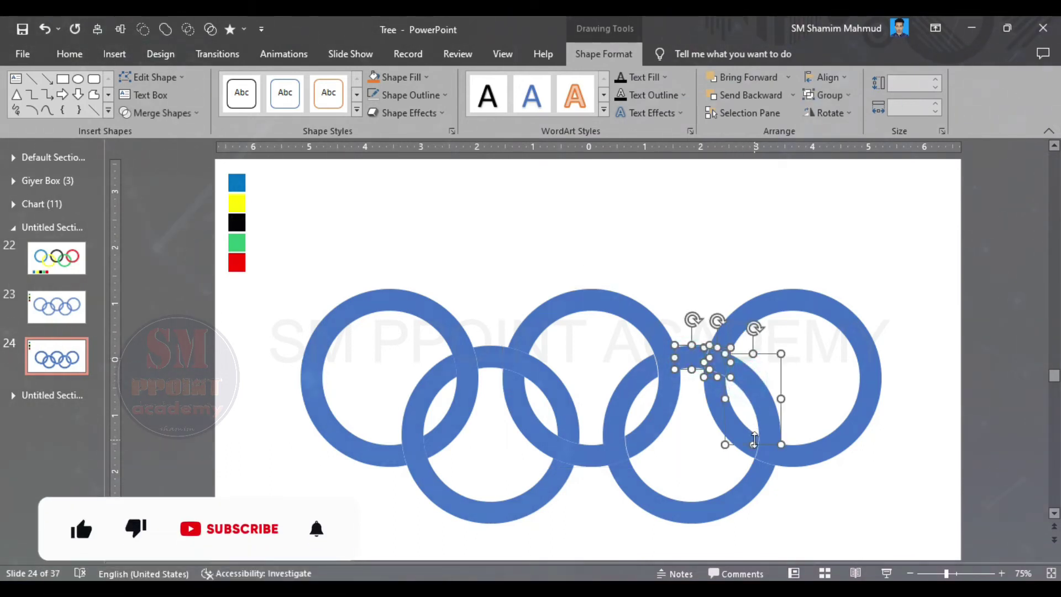
{"action": "left_click", "coordinate": [758, 474], "text": "shift"}
{"action": "left_click", "coordinate": [618, 449], "text": "shift"}
{"action": "left_click", "coordinate": [633, 393], "text": "shift"}
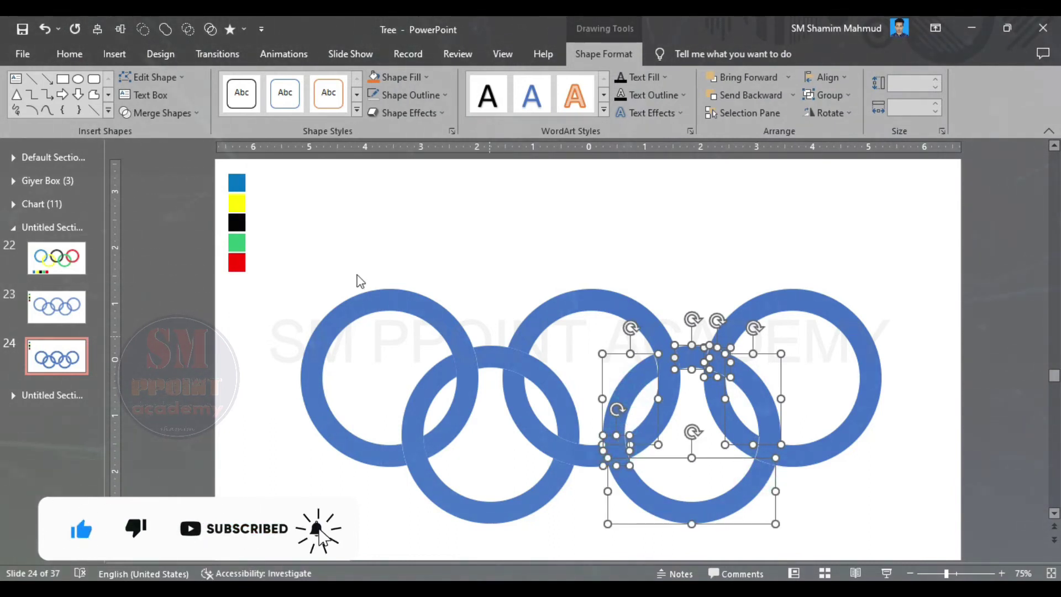
{"action": "left_click", "coordinate": [161, 113]}
{"action": "left_click", "coordinate": [175, 132]}
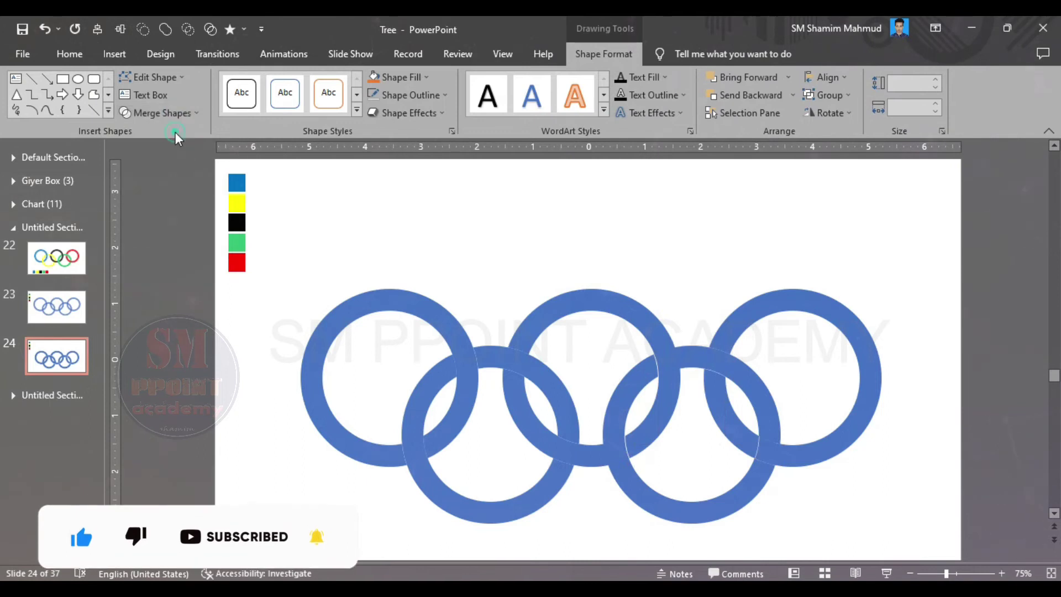
- Union the three pieces of the rightmost ring into a single ring shape
{"action": "left_click", "coordinate": [720, 398]}
{"action": "left_click", "coordinate": [768, 449], "text": "shift"}
{"action": "left_click", "coordinate": [789, 454], "text": "shift"}
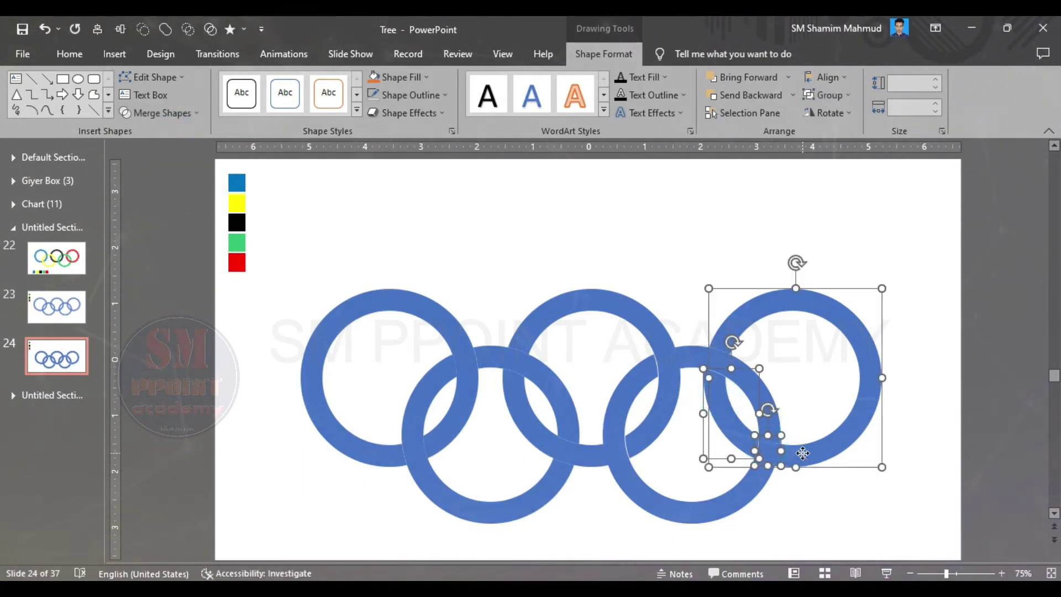
{"action": "left_click", "coordinate": [197, 115]}
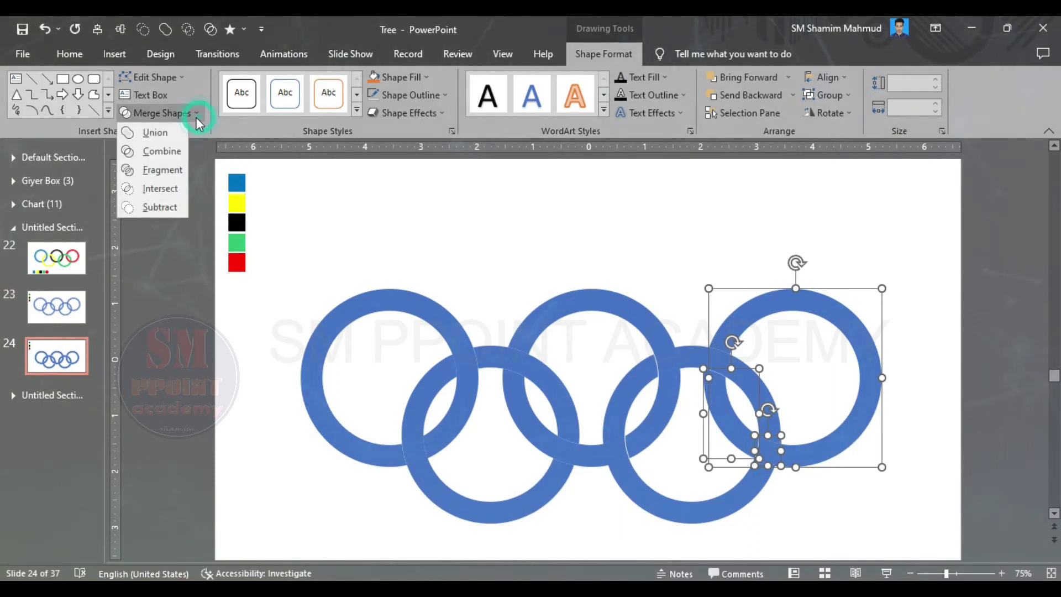
{"action": "left_click", "coordinate": [179, 129]}
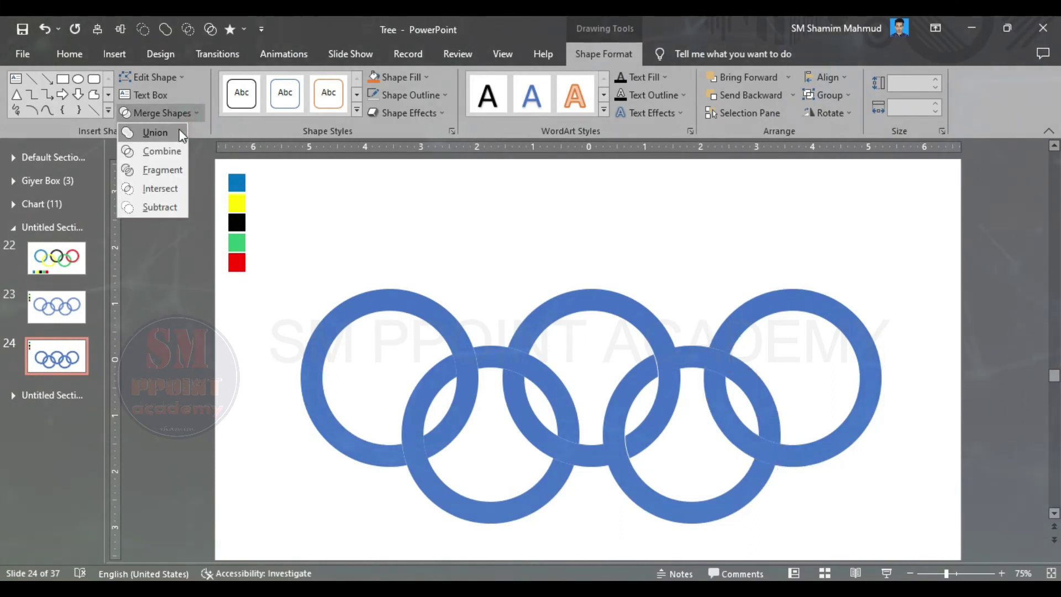
- Fill the leftmost ring blue by eyedropping the blue swatch
{"action": "left_click", "coordinate": [407, 291]}
{"action": "left_click", "coordinate": [405, 80]}
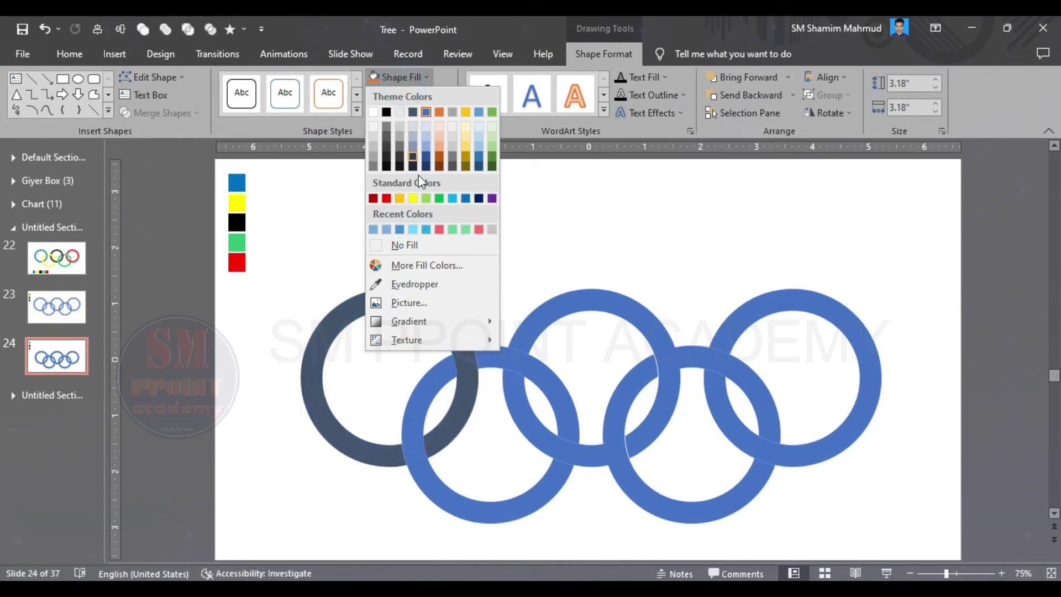
{"action": "left_click", "coordinate": [420, 284]}
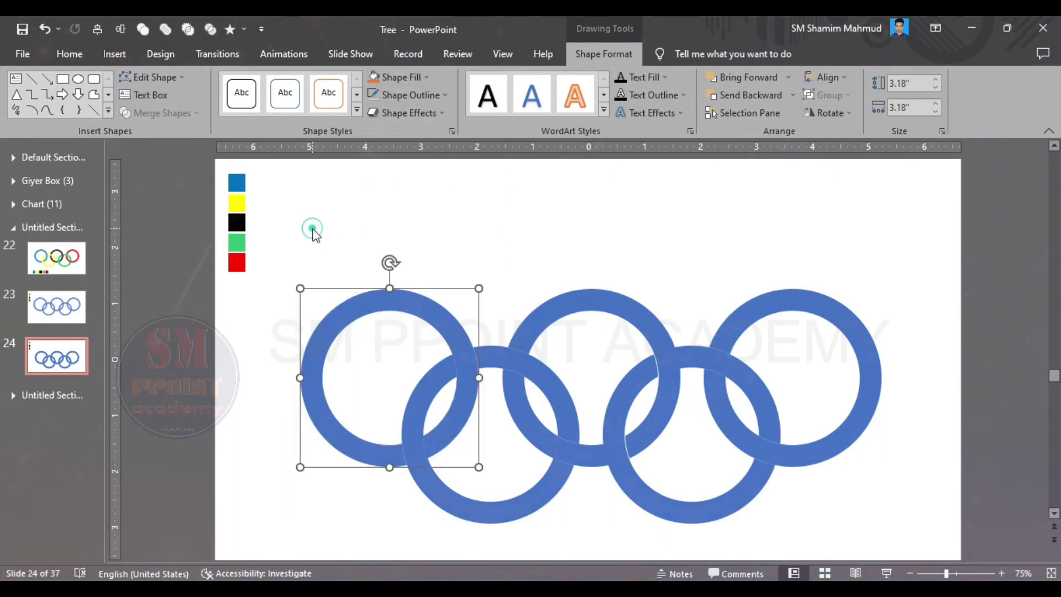
{"action": "key", "text": "Escape"}
{"action": "key", "text": "Escape"}
{"action": "double_click", "coordinate": [409, 292]}
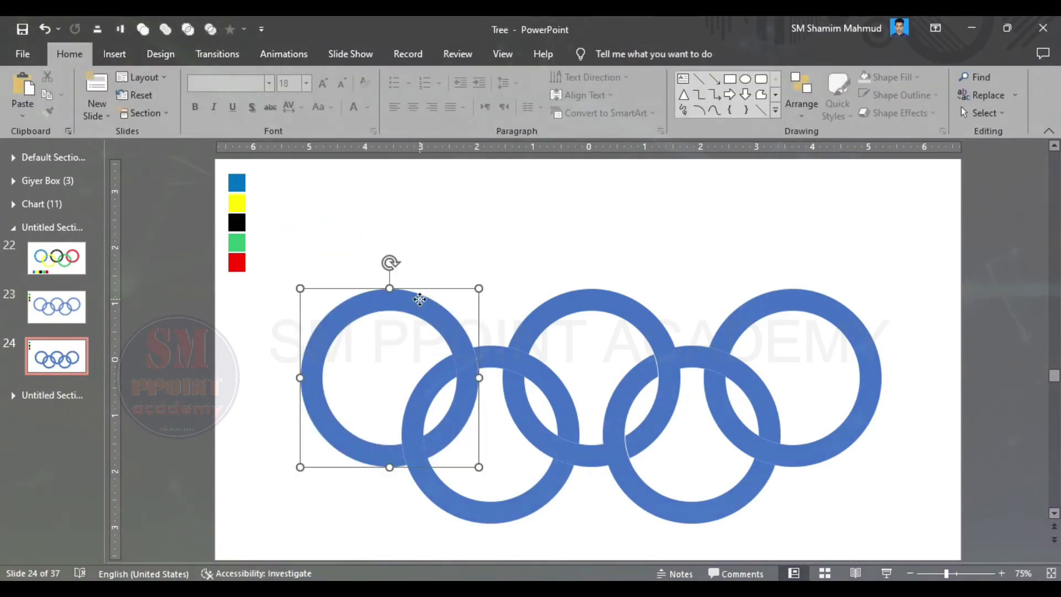
{"action": "left_click", "coordinate": [406, 81]}
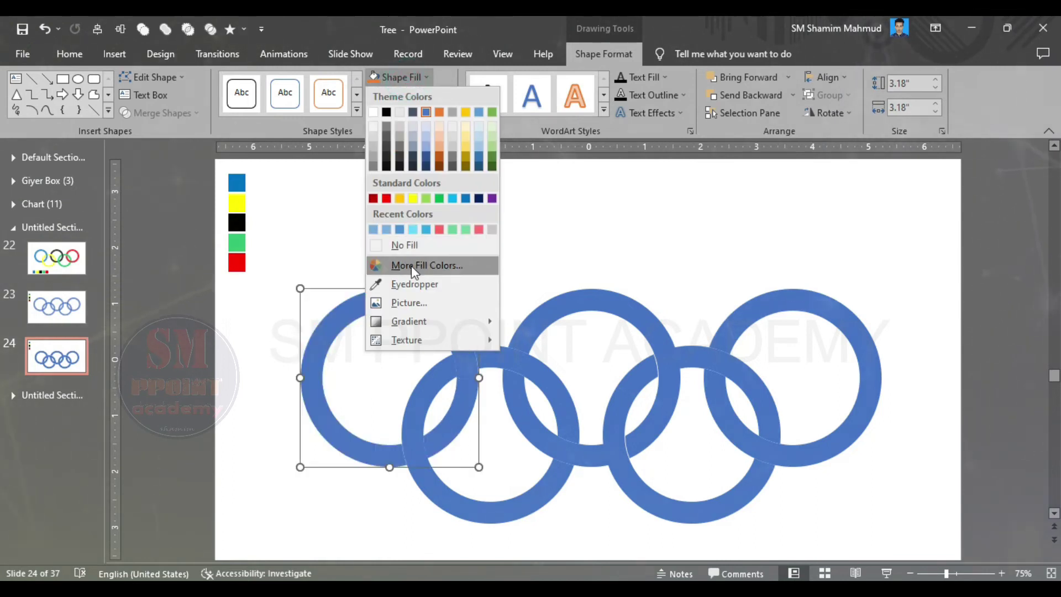
{"action": "left_click", "coordinate": [412, 282]}
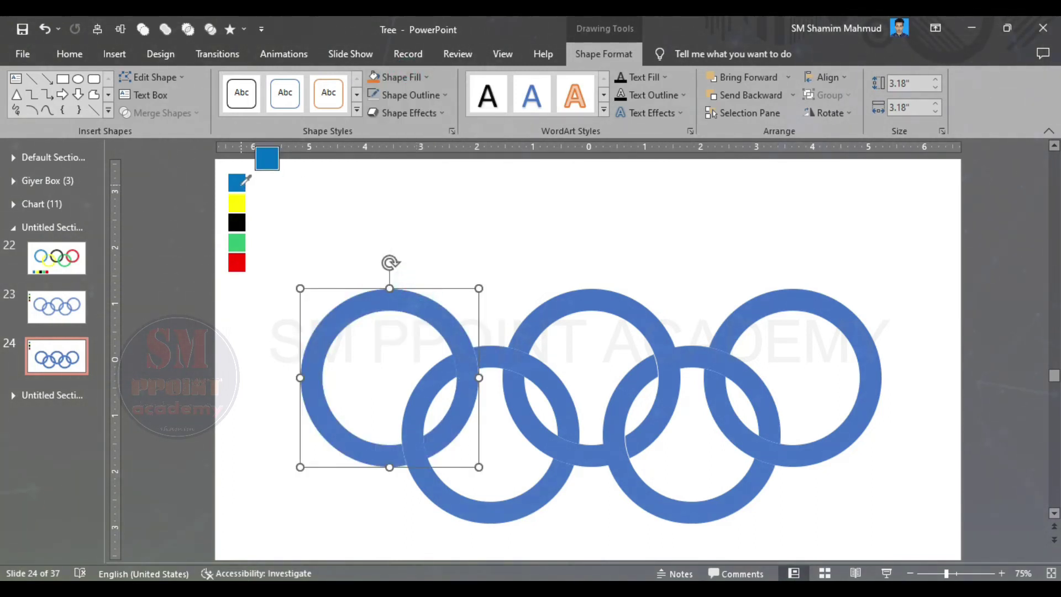
{"action": "left_click", "coordinate": [243, 181]}
- Eyedrop yellow onto the lower-left ring and black onto the middle top ring
{"action": "left_click", "coordinate": [492, 359]}
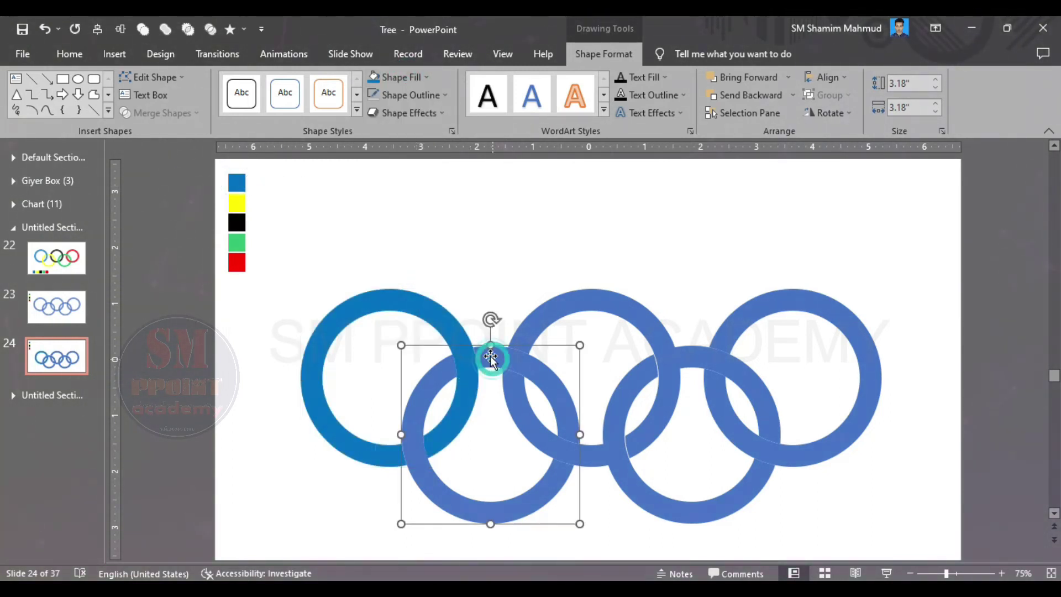
{"action": "left_click", "coordinate": [401, 77]}
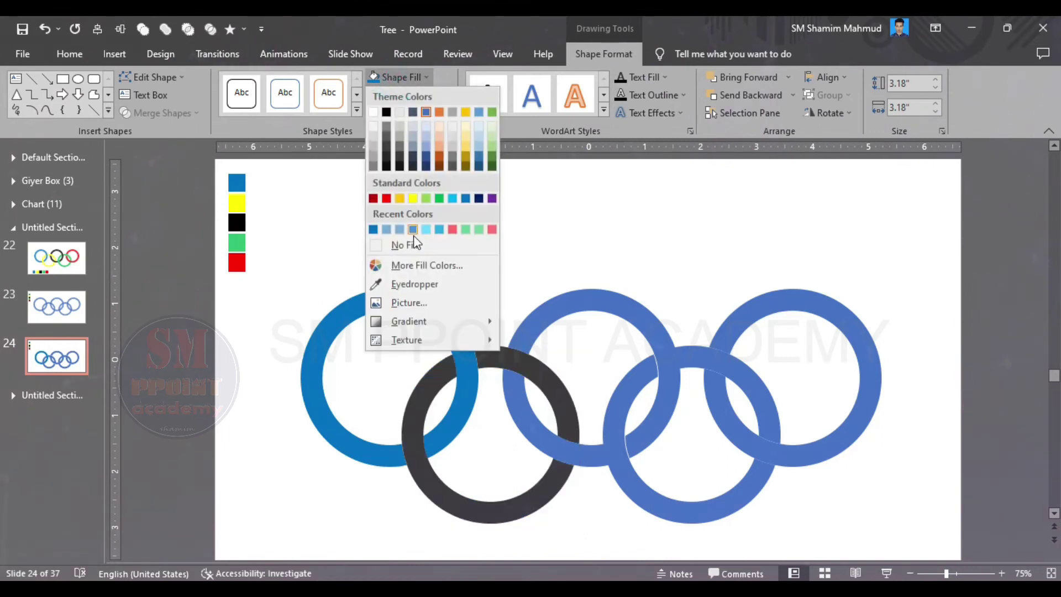
{"action": "left_click", "coordinate": [416, 284]}
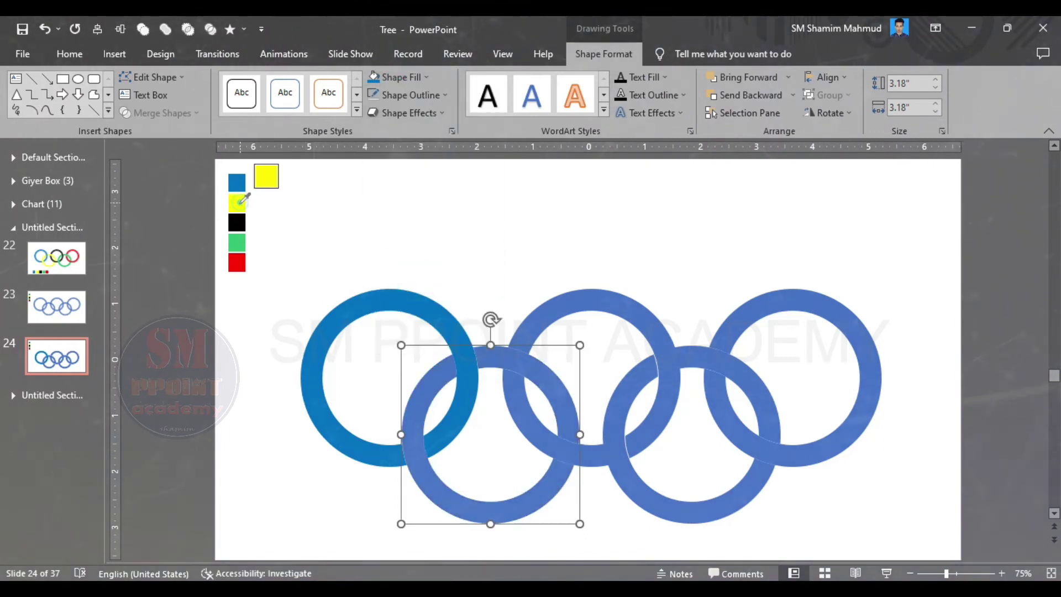
{"action": "left_click", "coordinate": [241, 202]}
{"action": "left_click", "coordinate": [563, 299]}
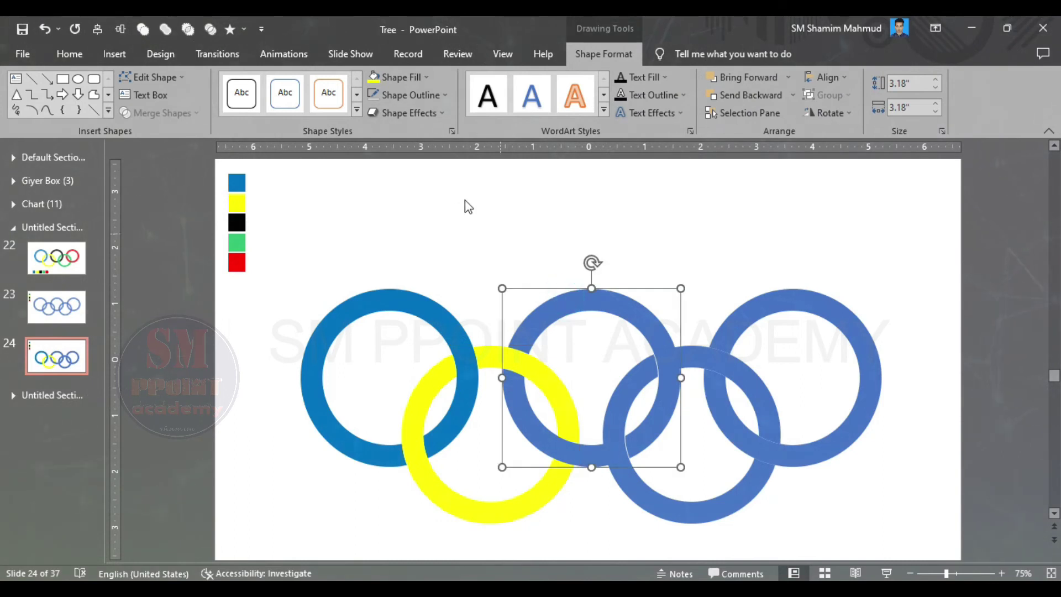
{"action": "left_click", "coordinate": [414, 81]}
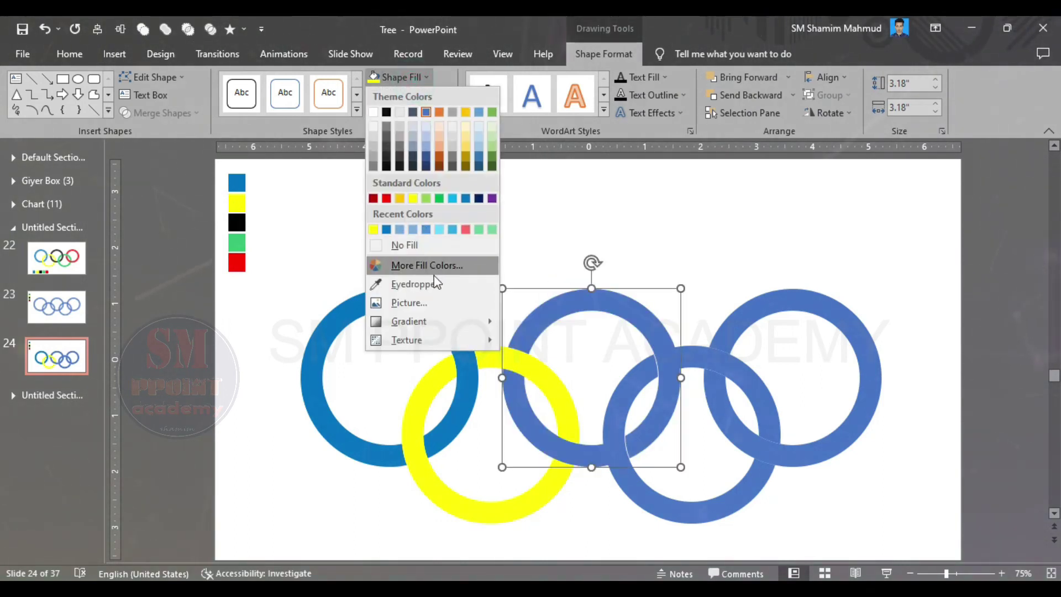
{"action": "left_click", "coordinate": [416, 284]}
{"action": "left_click", "coordinate": [240, 221]}
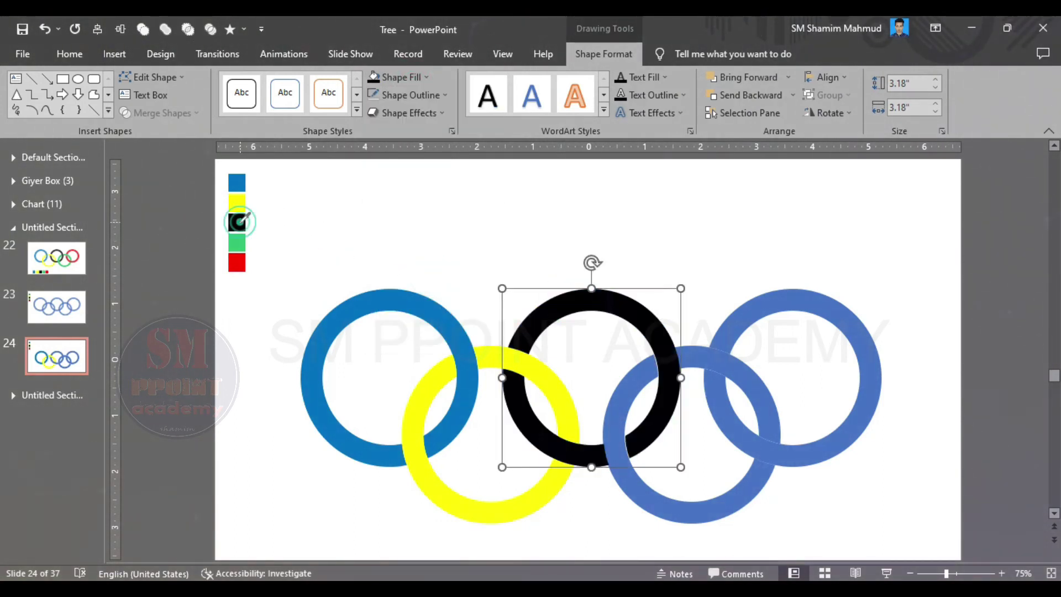
- Eyedrop green onto the lower-right ring and red onto the rightmost ring, then select the swatches
{"action": "left_click", "coordinate": [694, 349]}
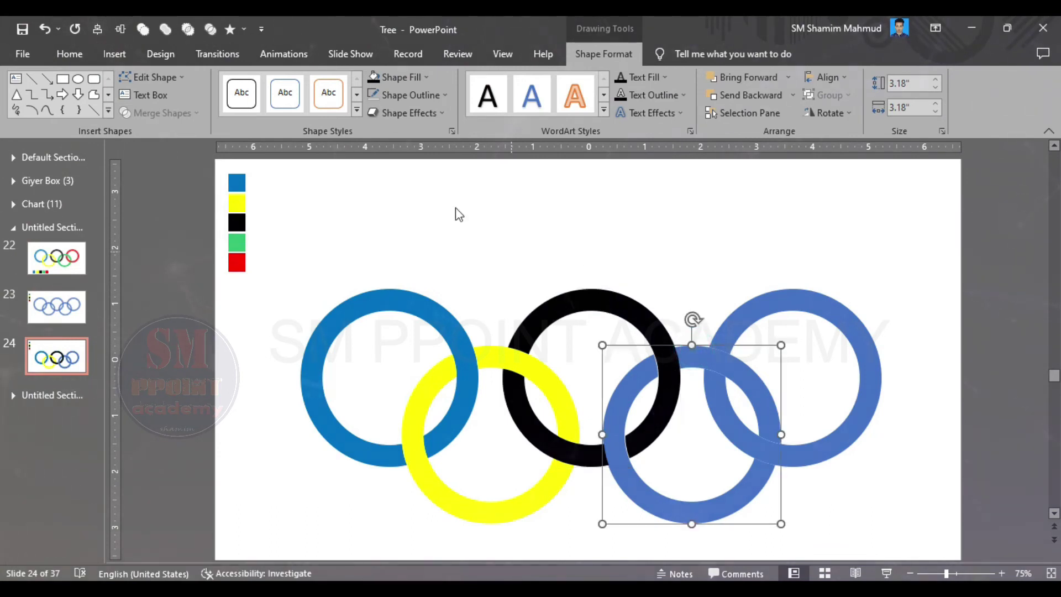
{"action": "left_click", "coordinate": [413, 78]}
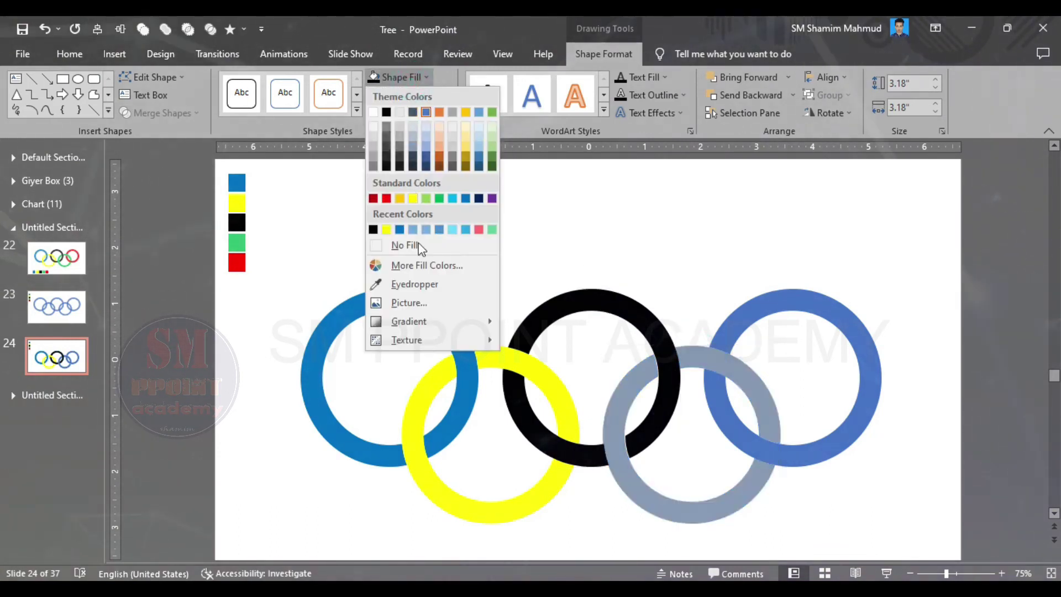
{"action": "left_click", "coordinate": [414, 284]}
{"action": "left_click", "coordinate": [239, 241]}
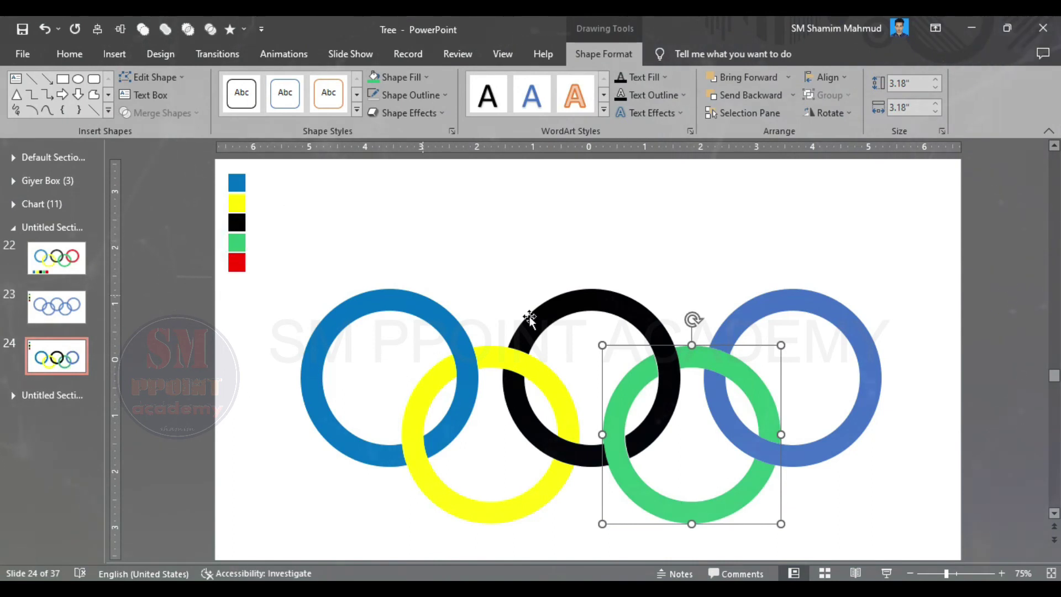
{"action": "left_click", "coordinate": [743, 313]}
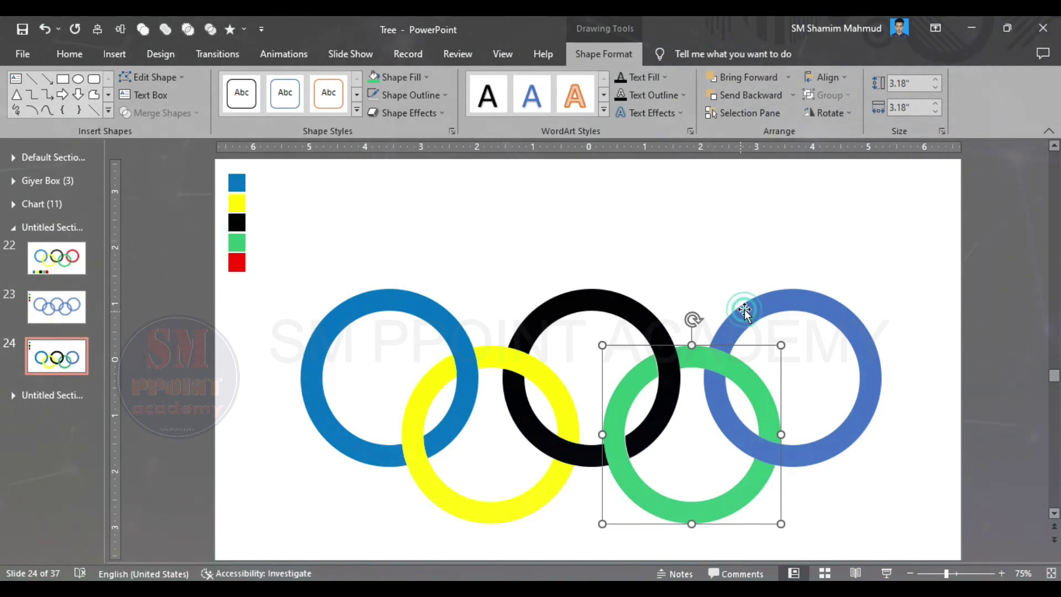
{"action": "left_click", "coordinate": [418, 81]}
{"action": "left_click", "coordinate": [432, 279]}
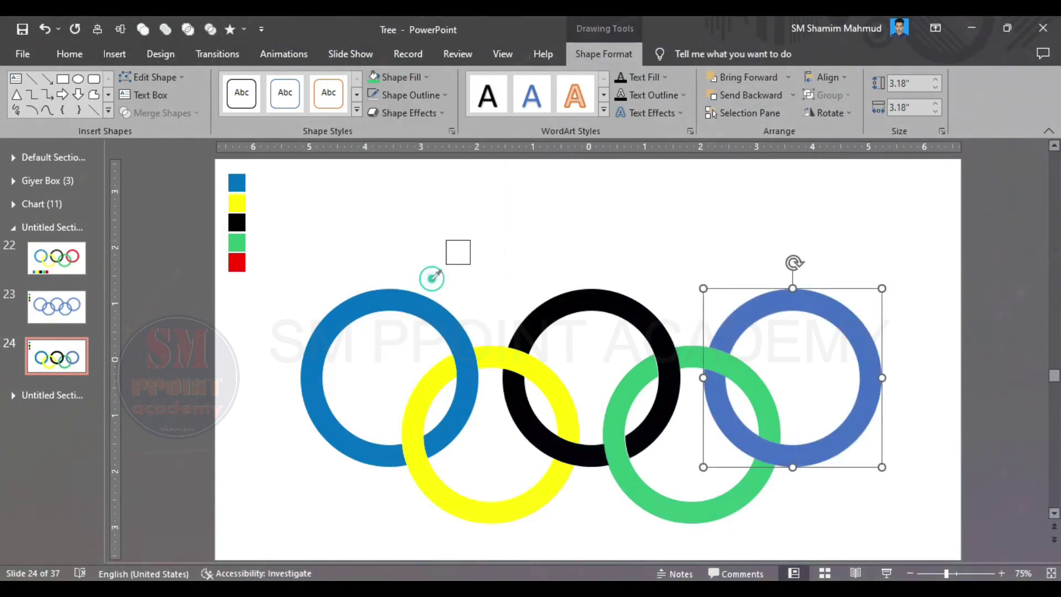
{"action": "left_click", "coordinate": [239, 257]}
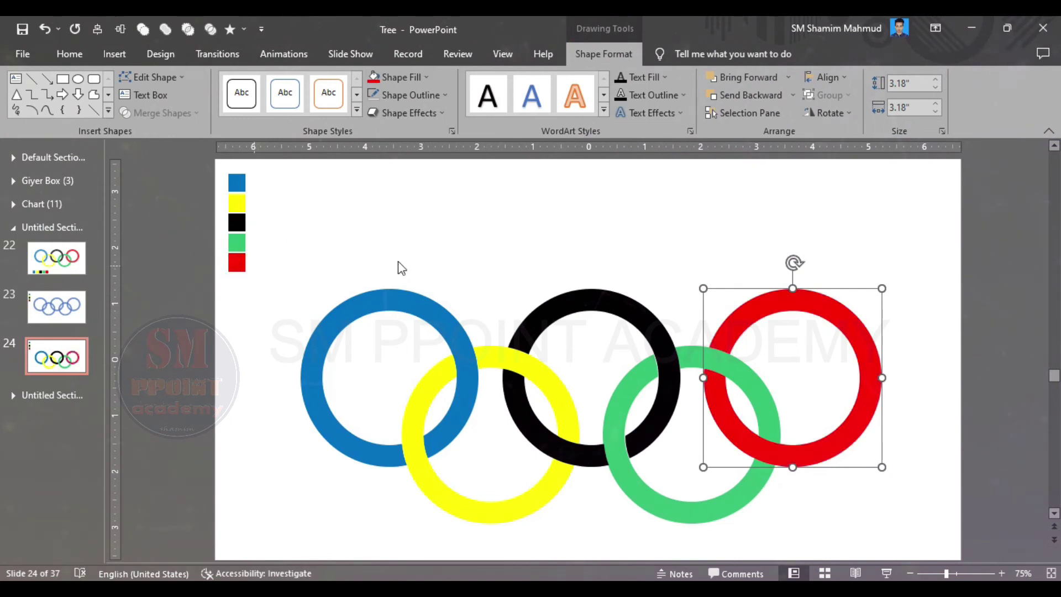
{"action": "left_click", "coordinate": [429, 241]}
{"action": "left_click_drag", "start_coordinate": [221, 293], "coordinate": [300, 166]}
- Delete the colour swatches and move the five selected rings higher on the slide
{"action": "key", "text": "Delete"}
{"action": "left_click", "coordinate": [244, 216]}
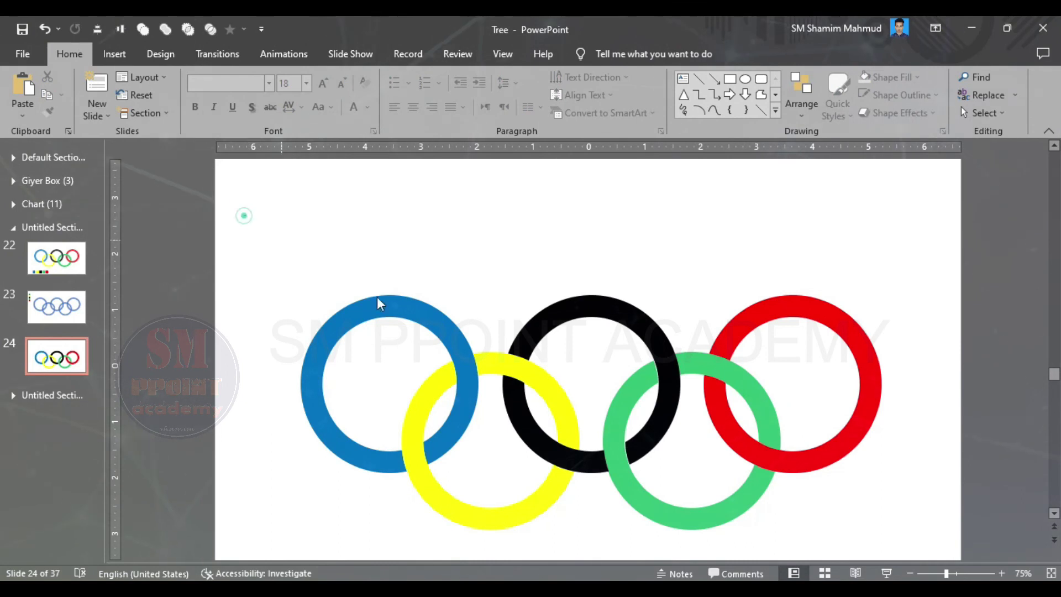
{"action": "left_click_drag", "start_coordinate": [244, 216], "coordinate": [940, 552]}
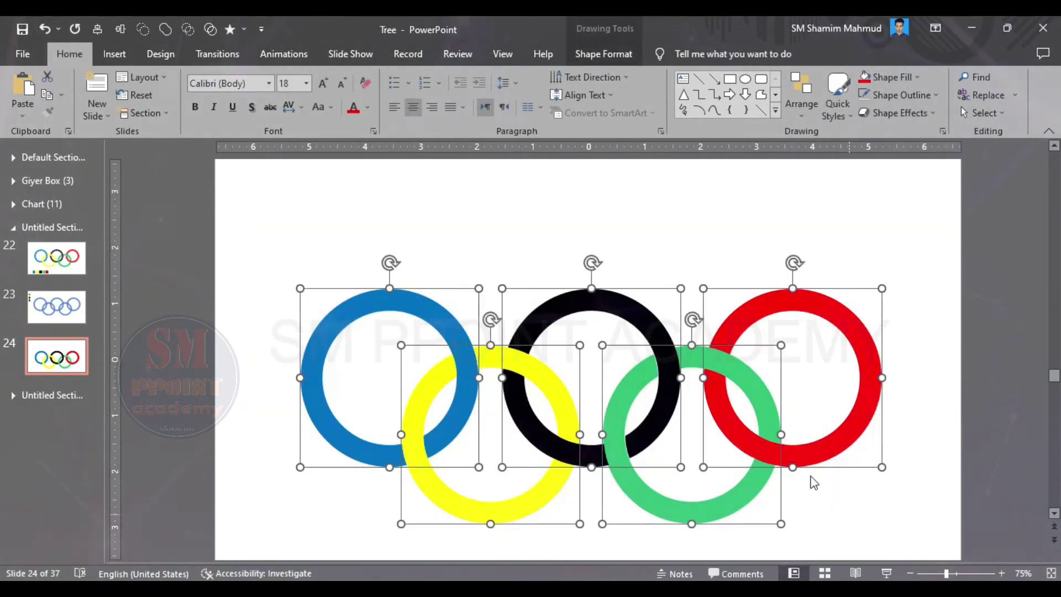
{"action": "left_click_drag", "start_coordinate": [812, 442], "coordinate": [781, 367]}
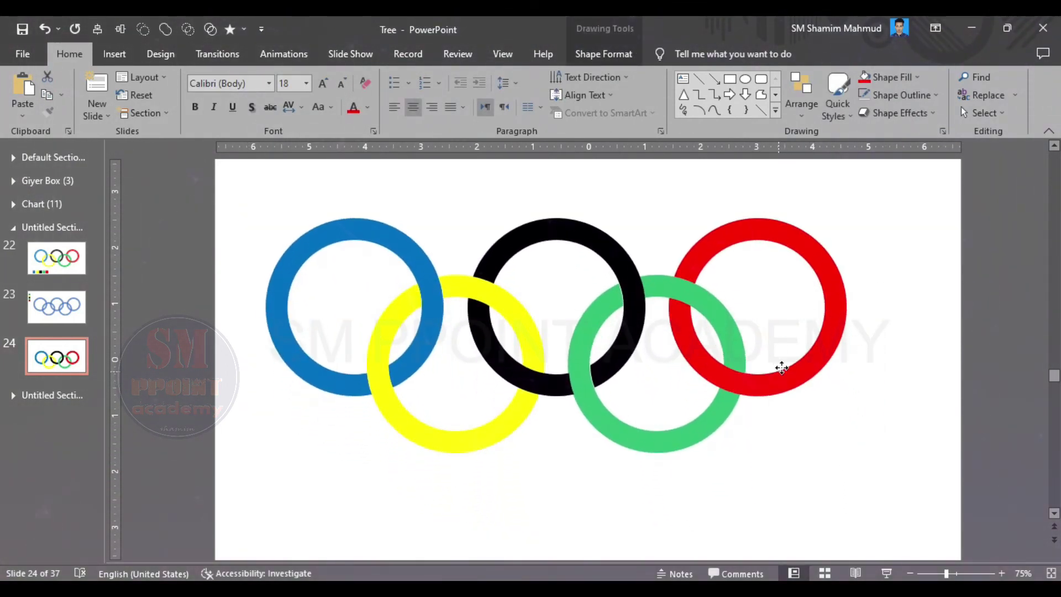
{"action": "left_click_drag", "start_coordinate": [781, 367], "coordinate": [798, 391]}
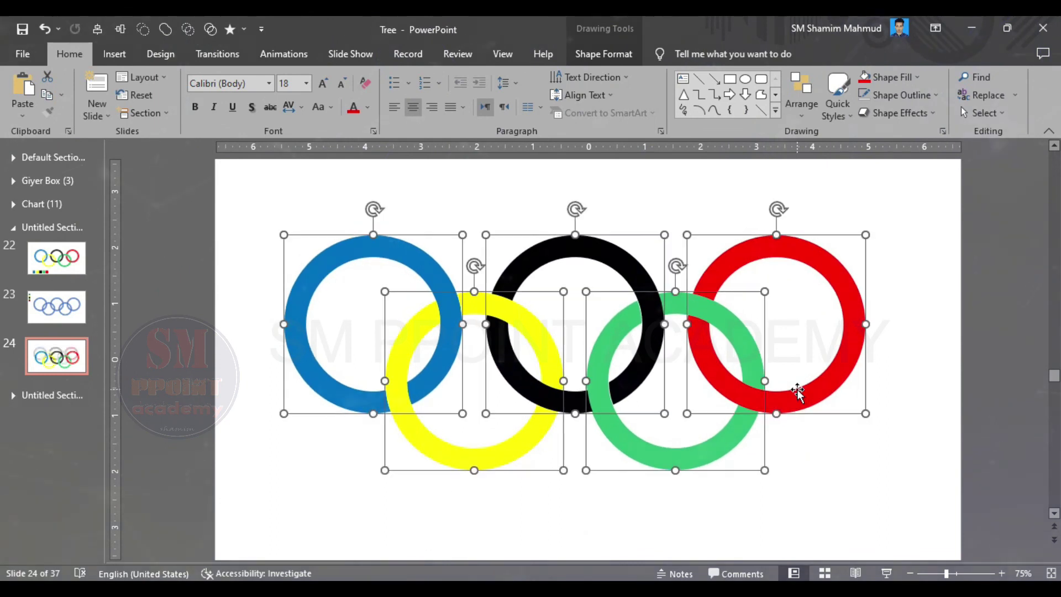
- Group the five rings, centre the group on the slide, and start the slide show
{"action": "key", "text": "ctrl+g"}
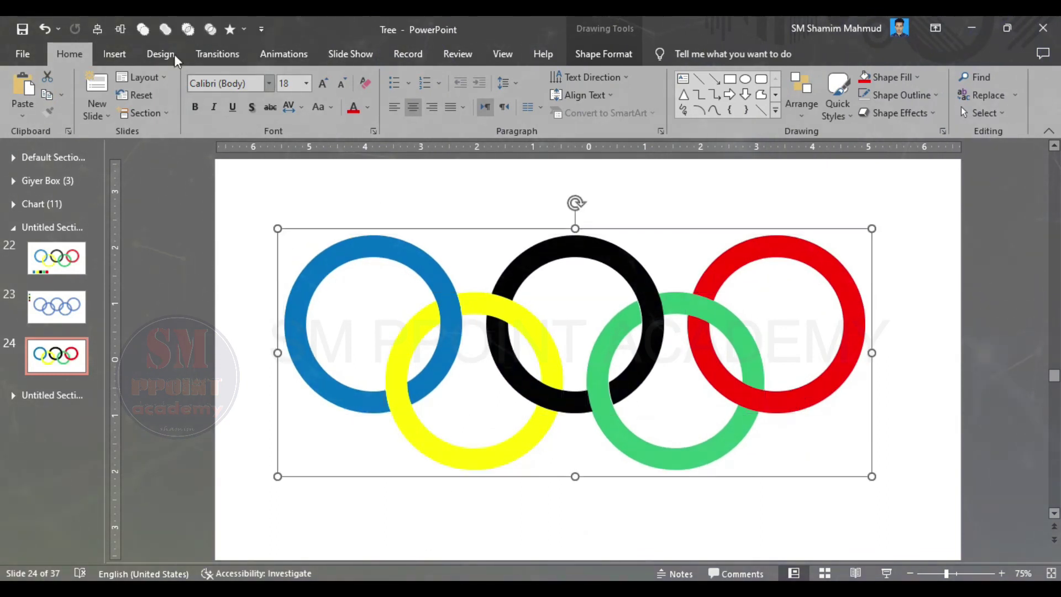
{"action": "left_click", "coordinate": [120, 29]}
{"action": "left_click", "coordinate": [97, 29]}
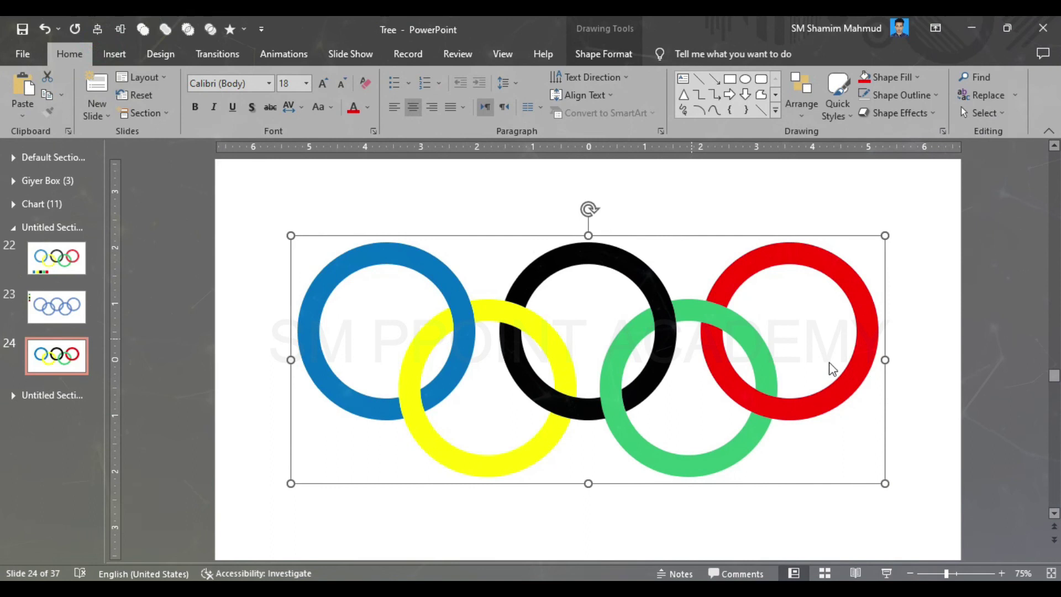
{"action": "left_click", "coordinate": [916, 379]}
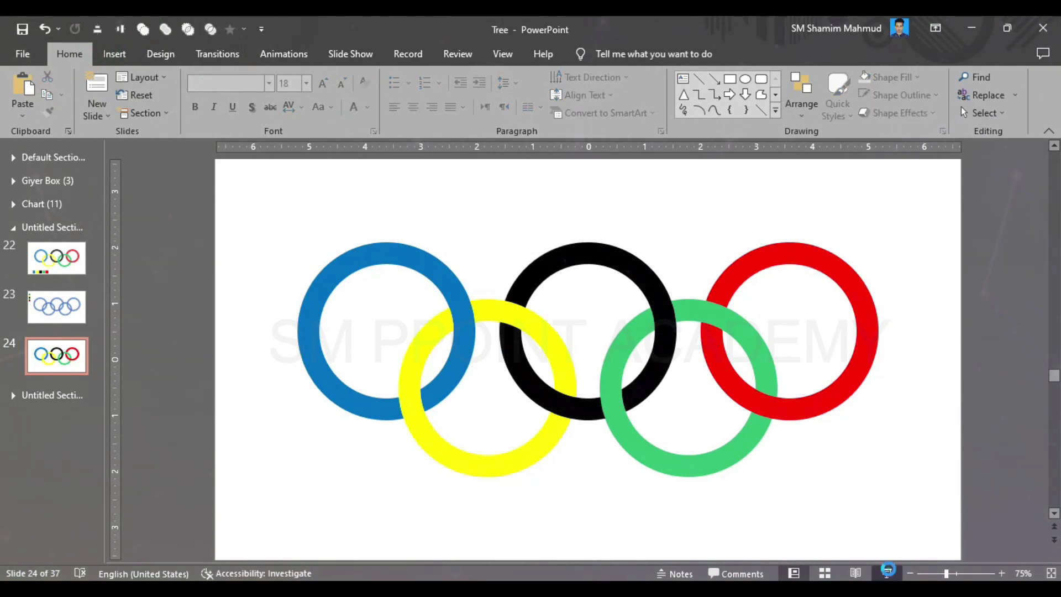
{"action": "left_click", "coordinate": [887, 570]}
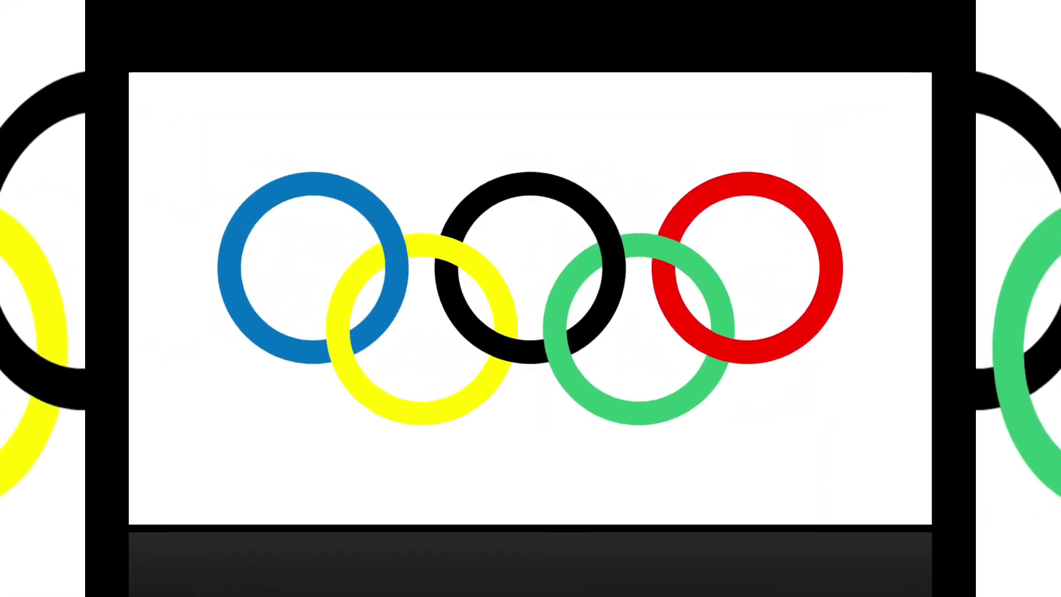